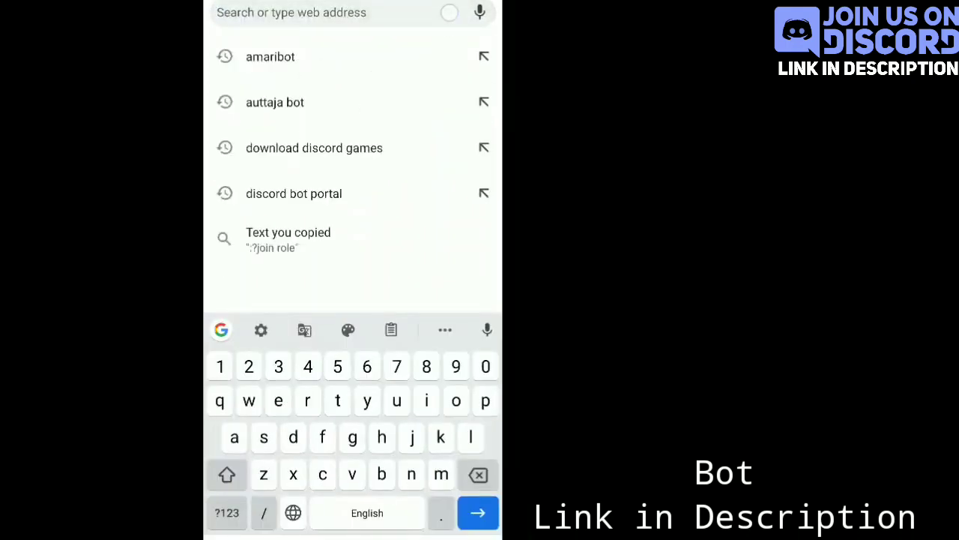
- Search 'amaribot' in Chrome, open amaribot.com and start the Invite Bot flow
text(amaribot.com)
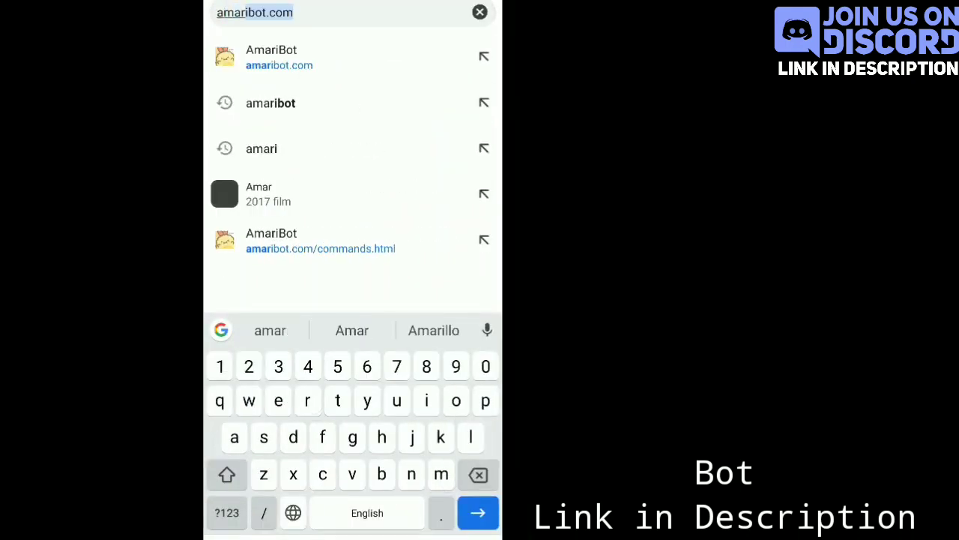
click(413, 104)
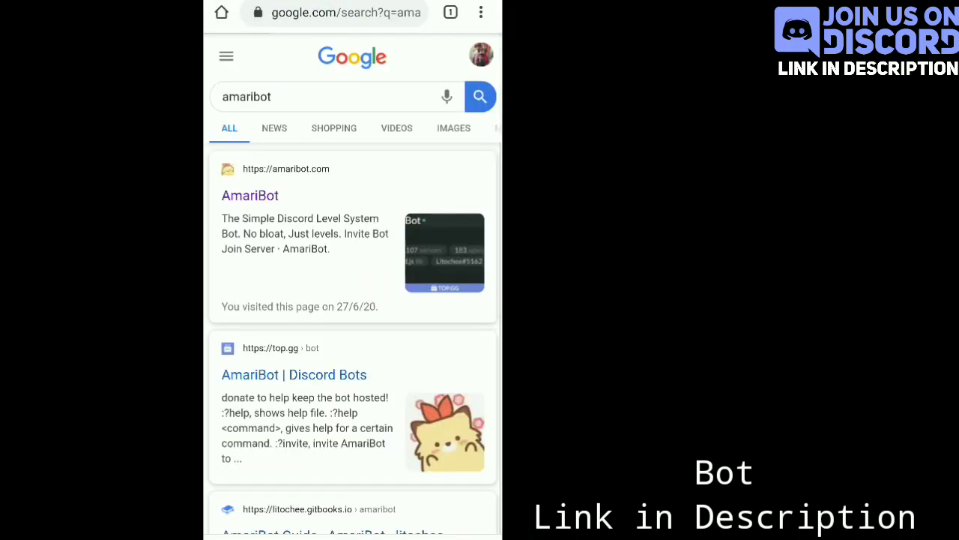
click(253, 195)
click(330, 208)
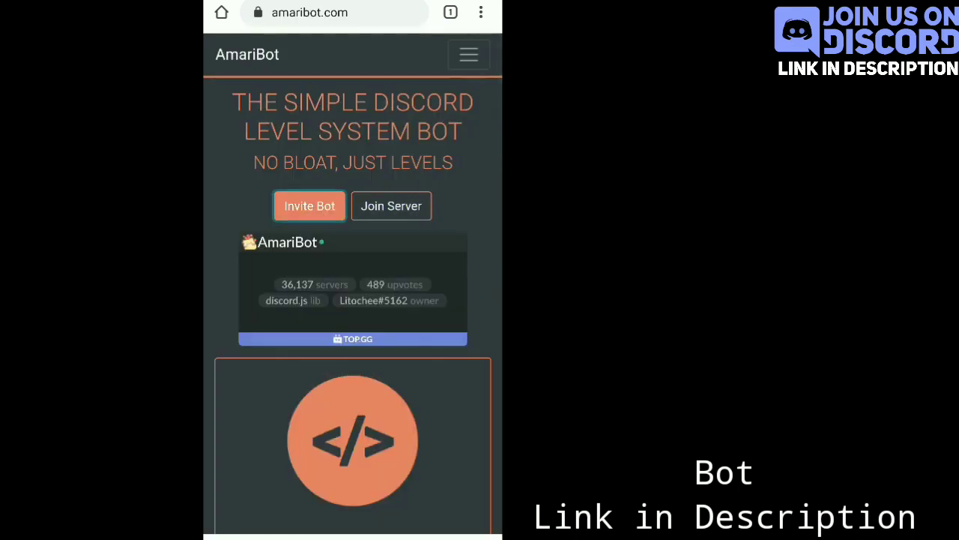
- Authorize AmariBot for the Youtube Trial server with its requested permissions
click(422, 393)
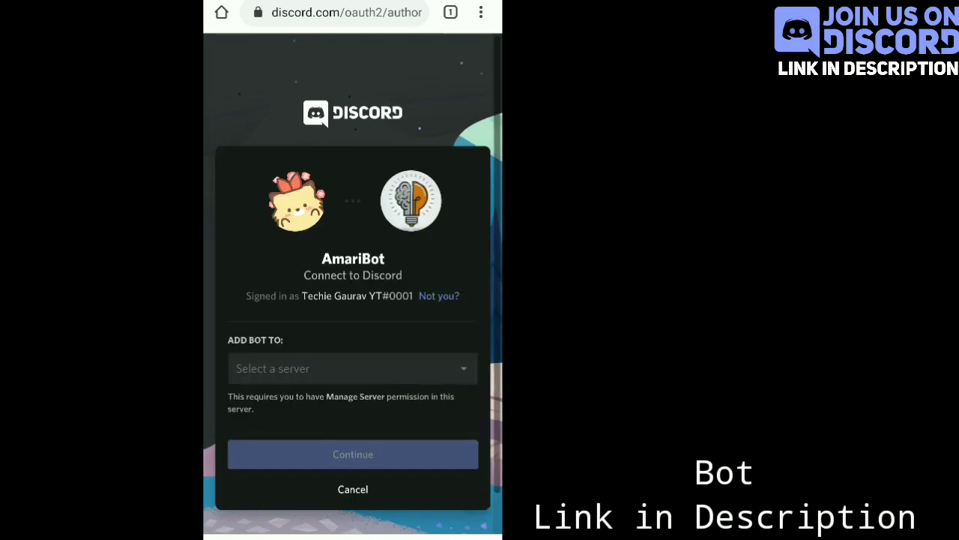
click(352, 368)
click(383, 484)
click(423, 451)
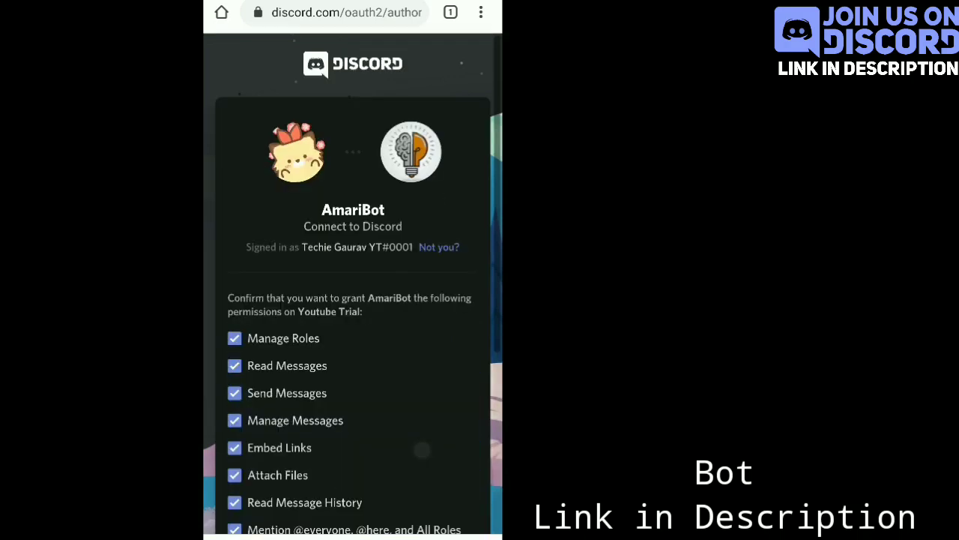
scroll(449, 345, down, 5)
click(415, 463)
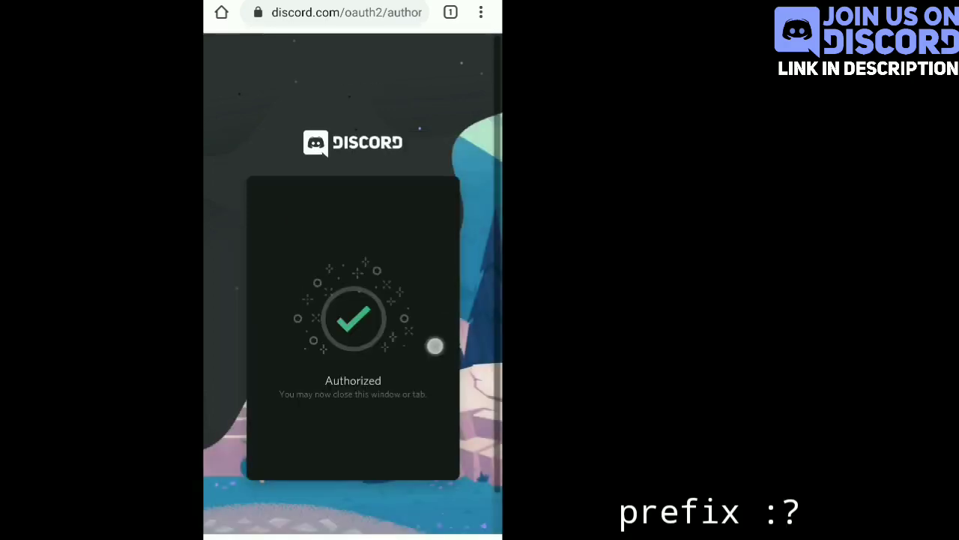
scroll(435, 345, down, 1)
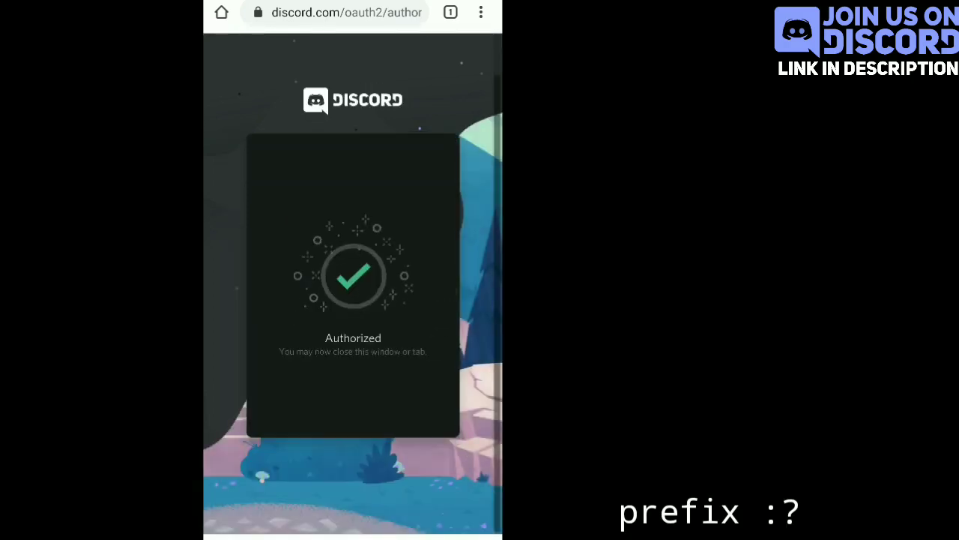
- Switch to the Discord app and look through the #youtube and #level-up channels
click(352, 496)
click(464, 341)
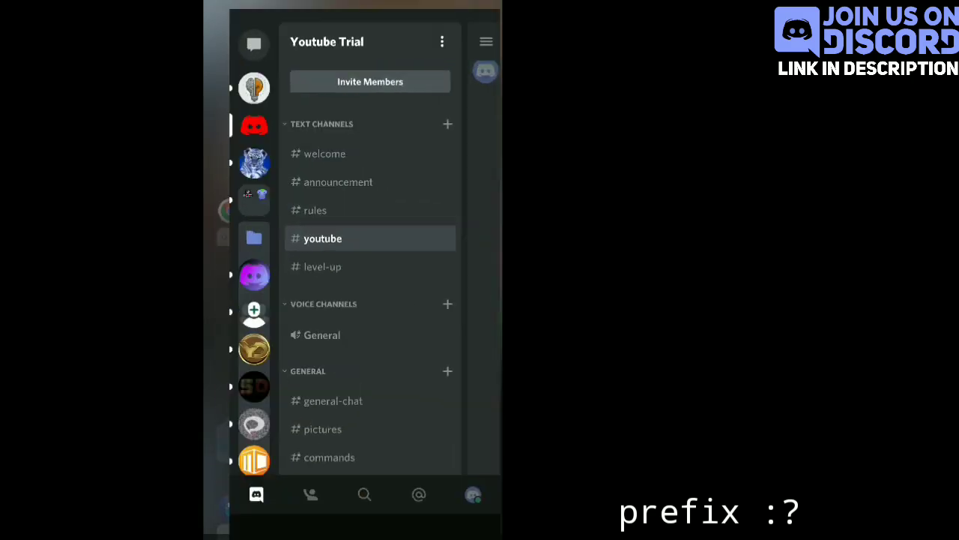
click(322, 239)
click(224, 12)
click(322, 266)
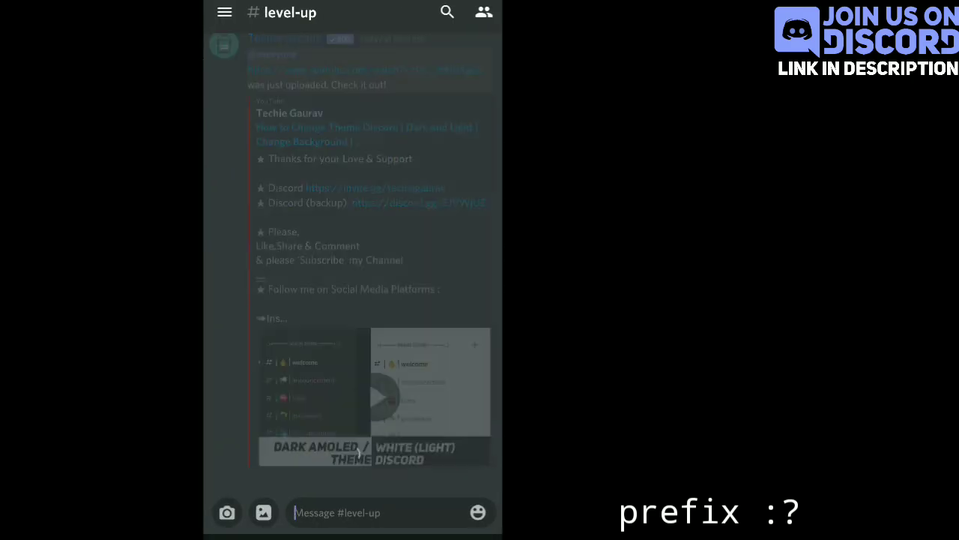
drag(471, 317, 499, 318)
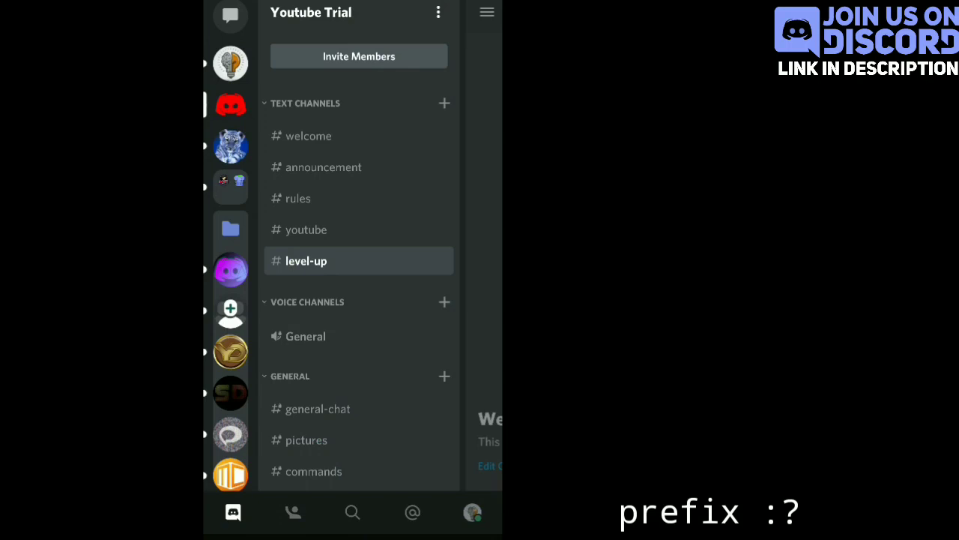
drag(437, 446, 437, 338)
- Open #commands and view its channel settings before returning to the channel list
click(413, 362)
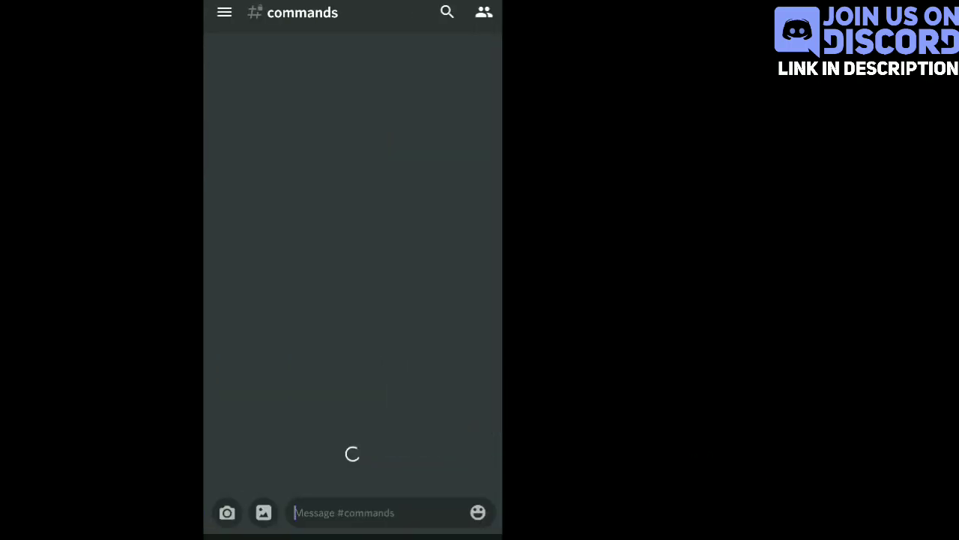
click(485, 12)
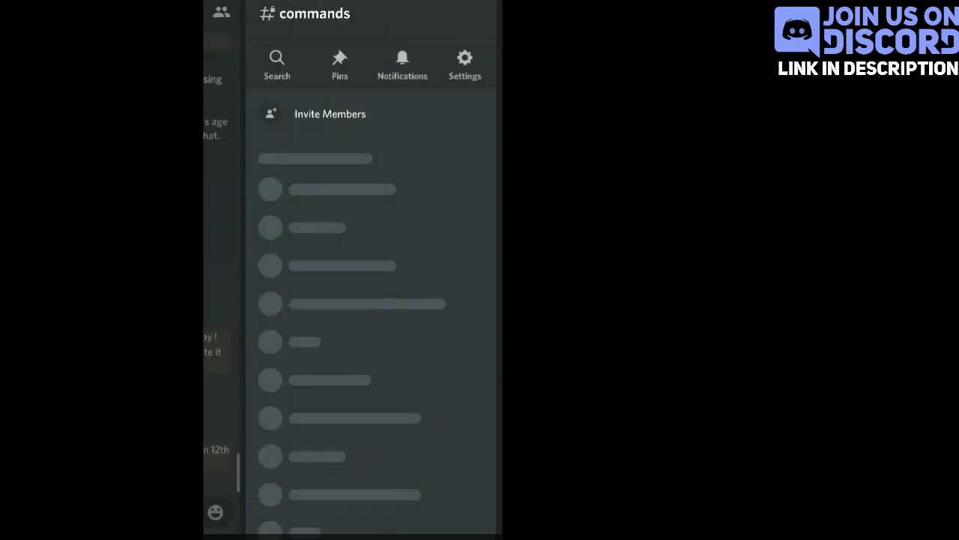
click(465, 63)
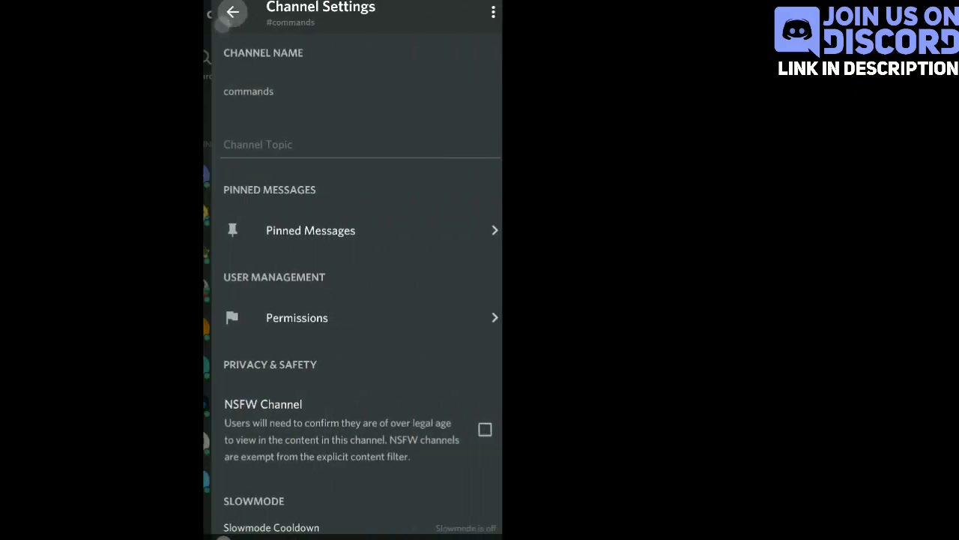
click(233, 12)
click(222, 11)
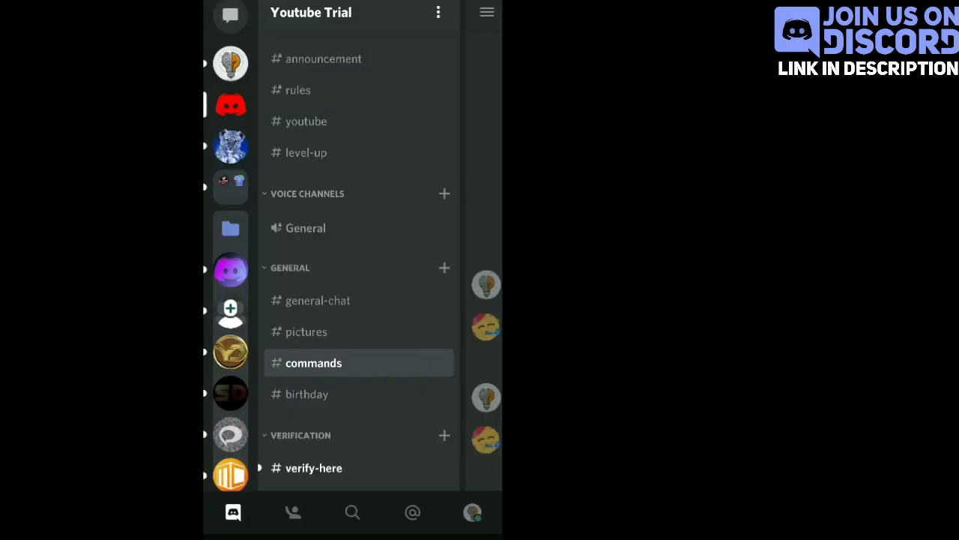
- Review the AmariBot role's settings under Server Settings > Roles
click(438, 12)
click(390, 322)
scroll(352, 300, down, 3)
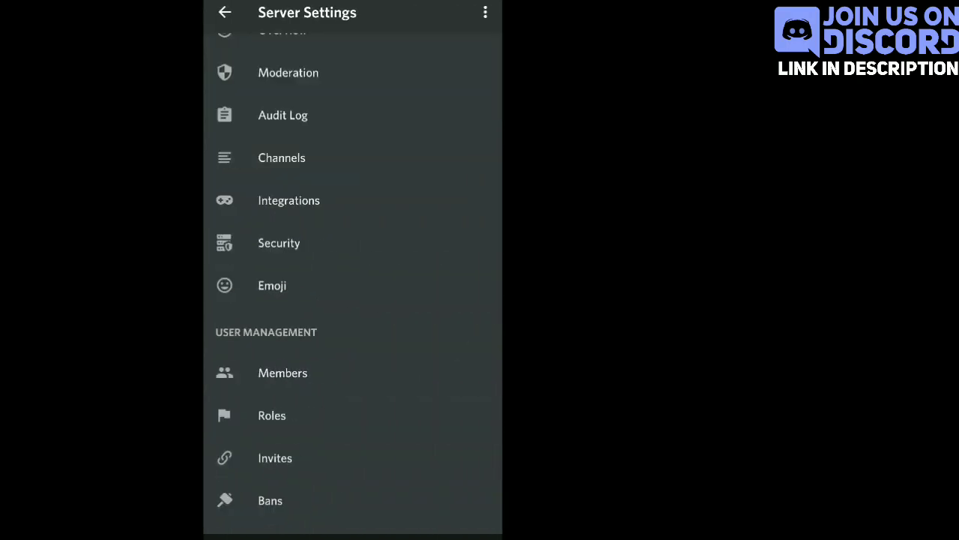
click(383, 413)
scroll(445, 367, down, 5)
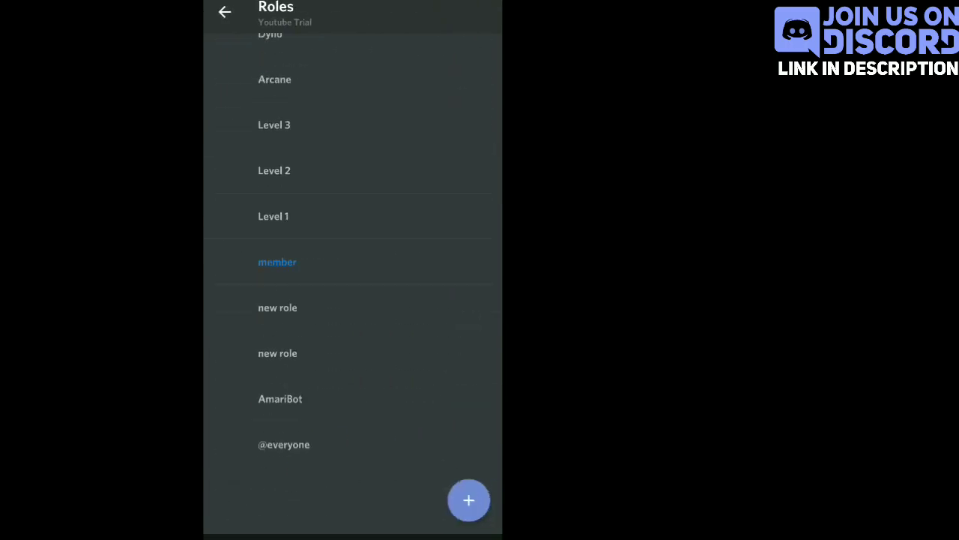
click(413, 394)
scroll(337, 338, down, 2)
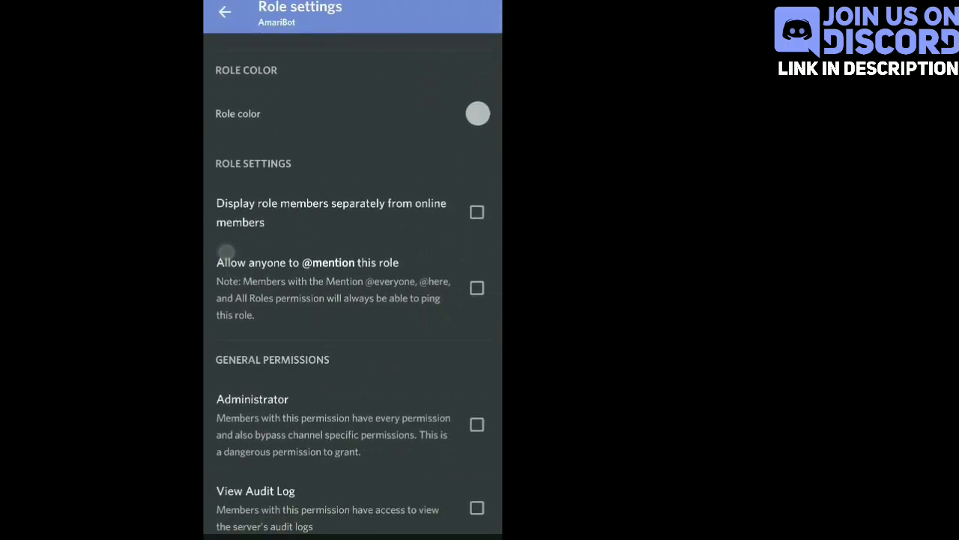
- Leave Server Settings and reopen the #commands chat
click(353, 498)
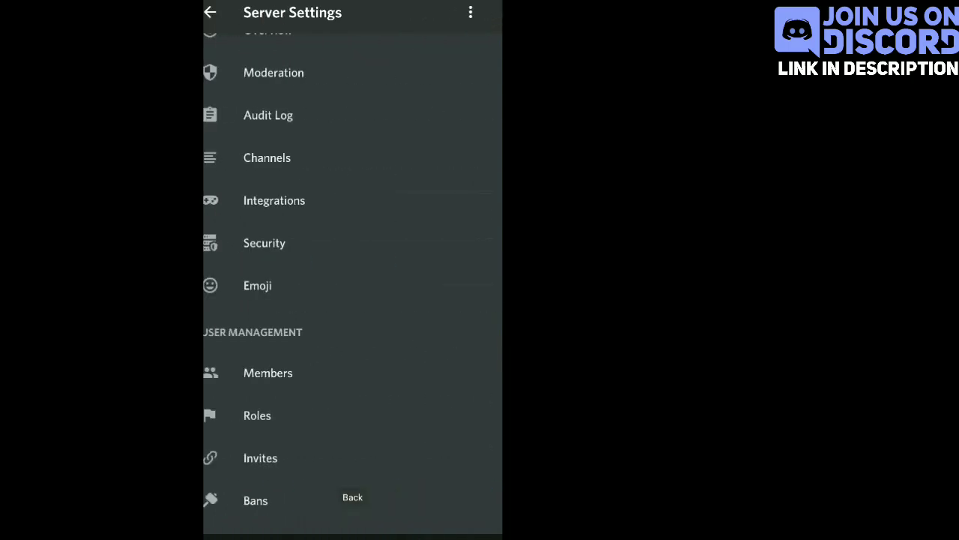
click(353, 499)
click(313, 362)
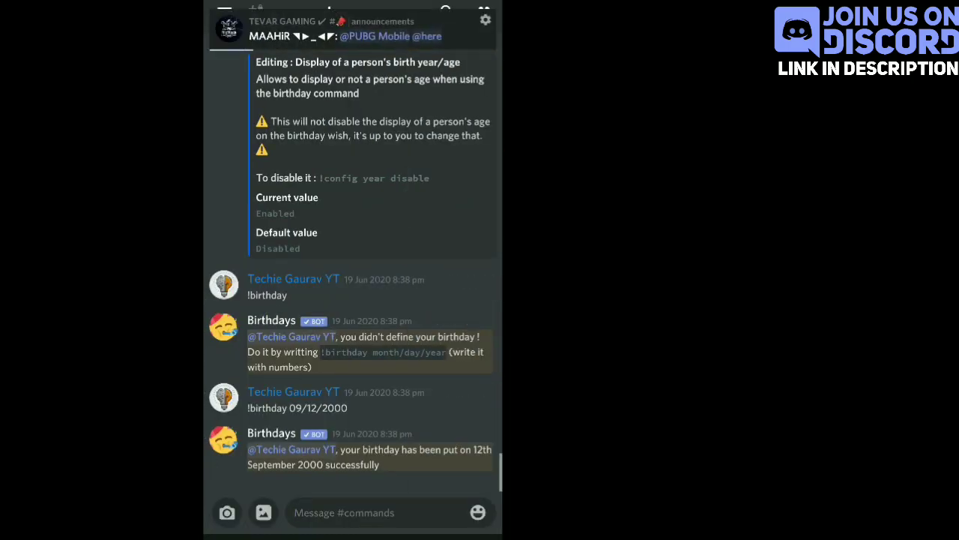
- Send ':?announce set #level-up' and turn announcement pings on
click(344, 514)
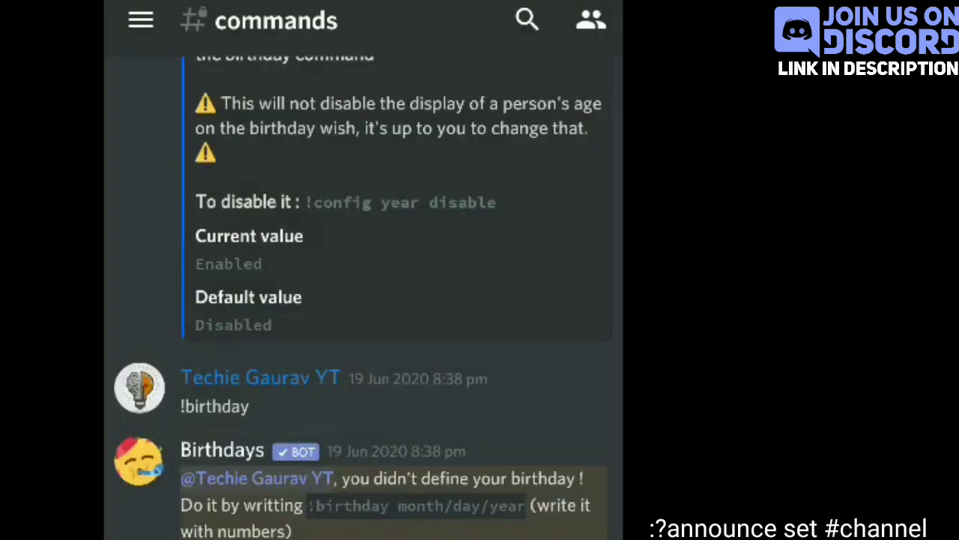
text(:?announce set #)
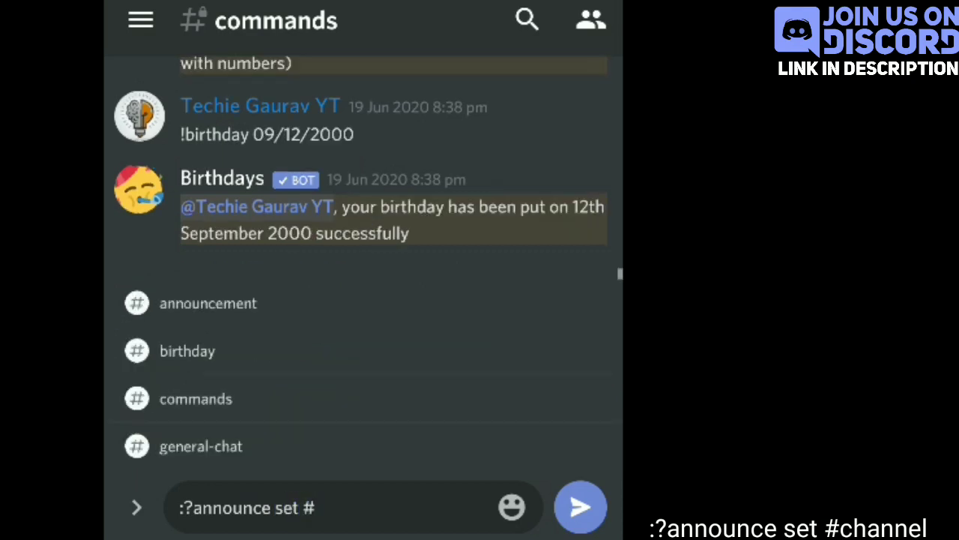
text(ve)
click(187, 446)
click(581, 507)
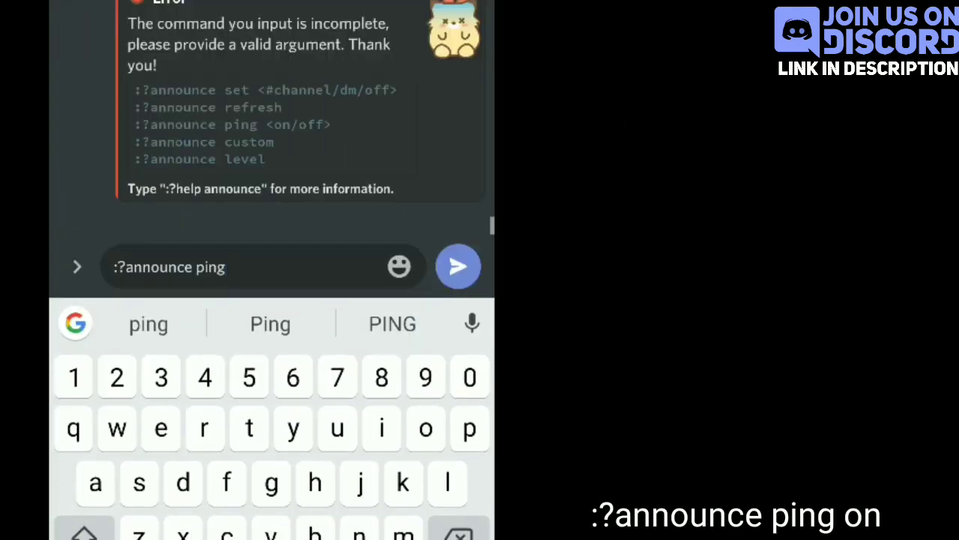
text(ounce ping)
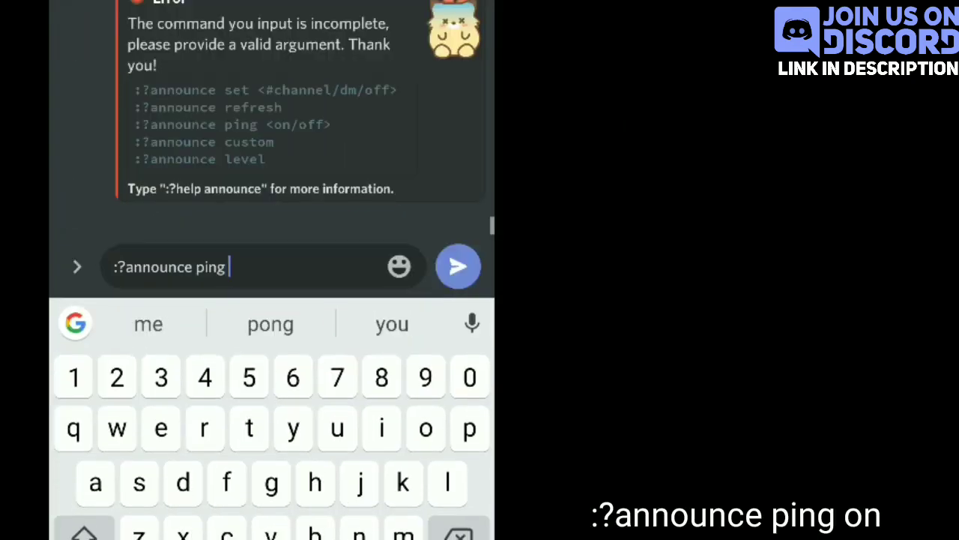
text(n)
click(458, 266)
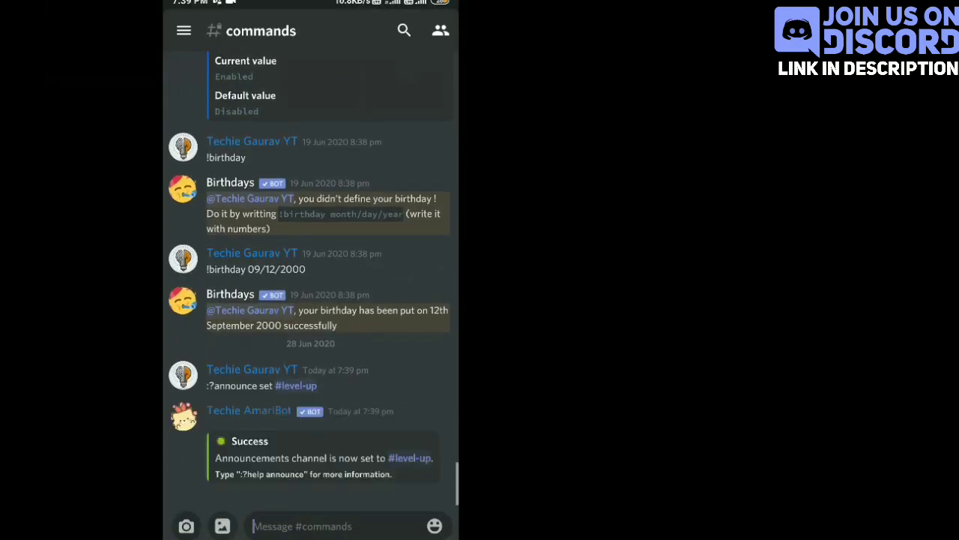
- Begin another ':?' command in #commands, then clear the half-written message
click(365, 525)
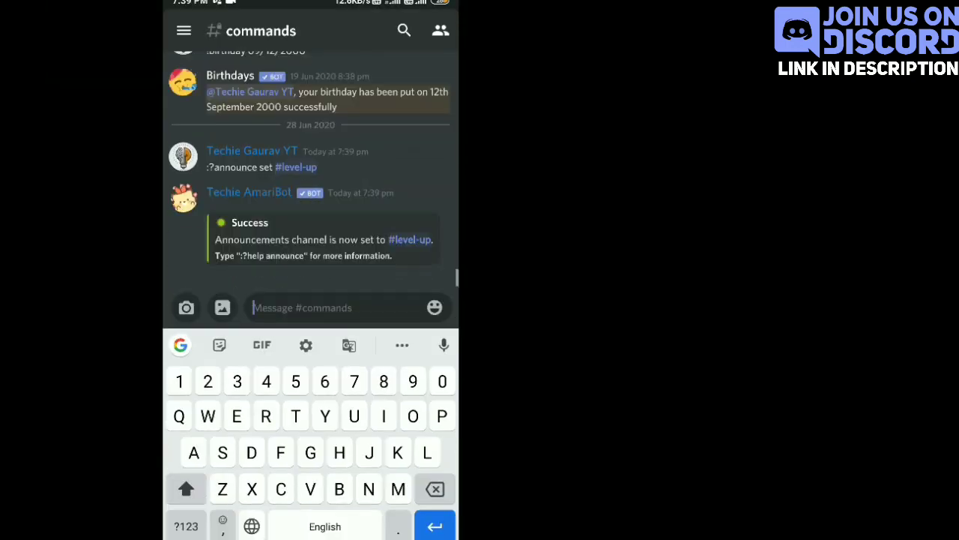
click(185, 527)
text(:?)
click(185, 526)
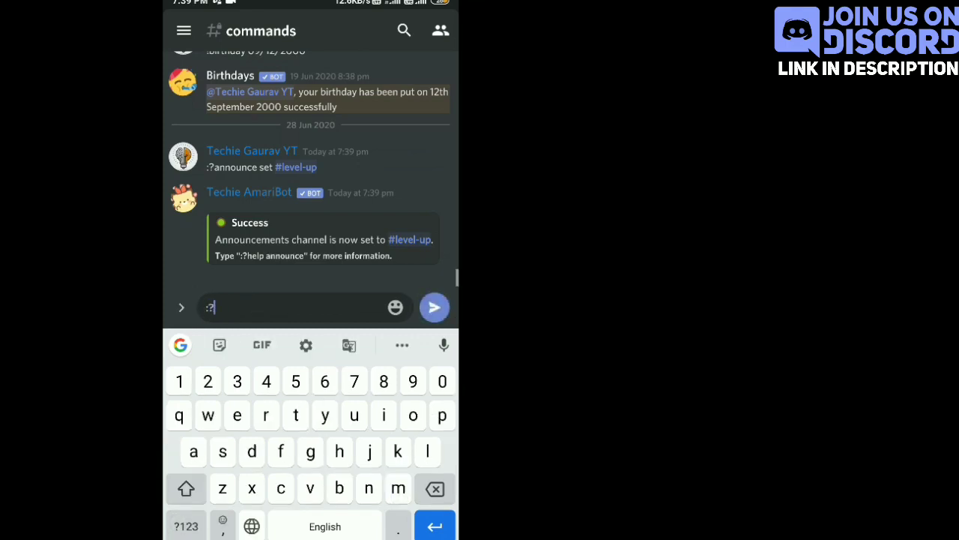
text(r)
key(BackSpace)
key(BackSpace)
key(BackSpace)
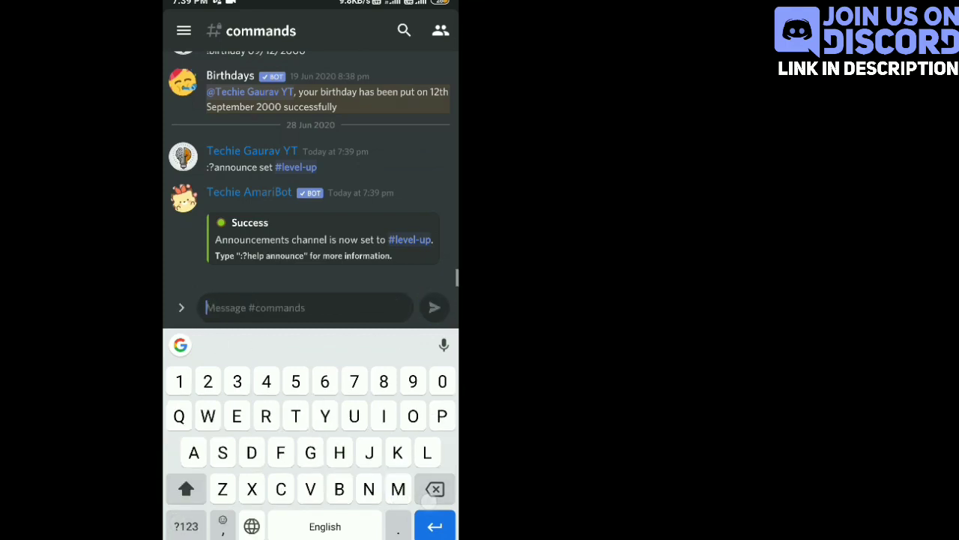
- Open the Youtube Trial server's Roles list in Server Settings
drag(171, 212, 374, 217)
click(395, 29)
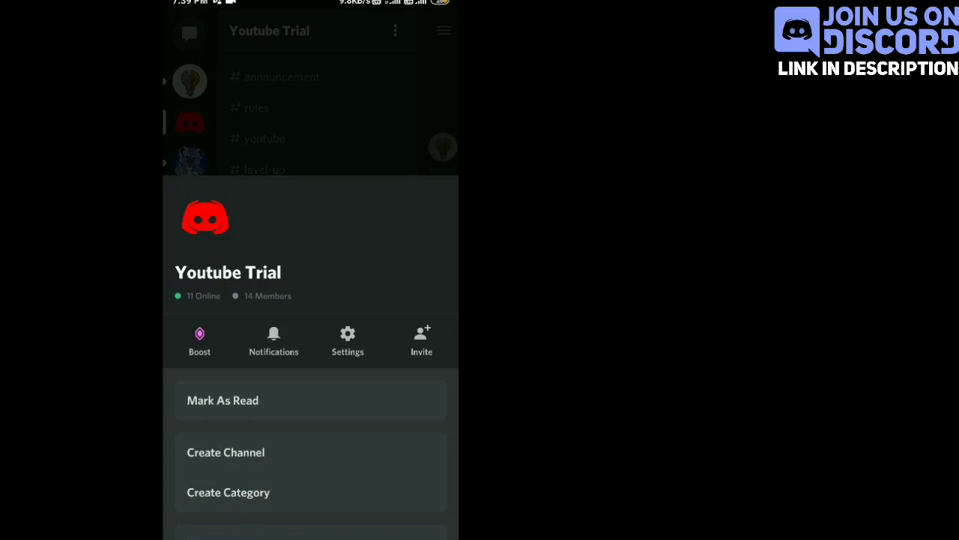
click(347, 336)
scroll(310, 300, down, 3)
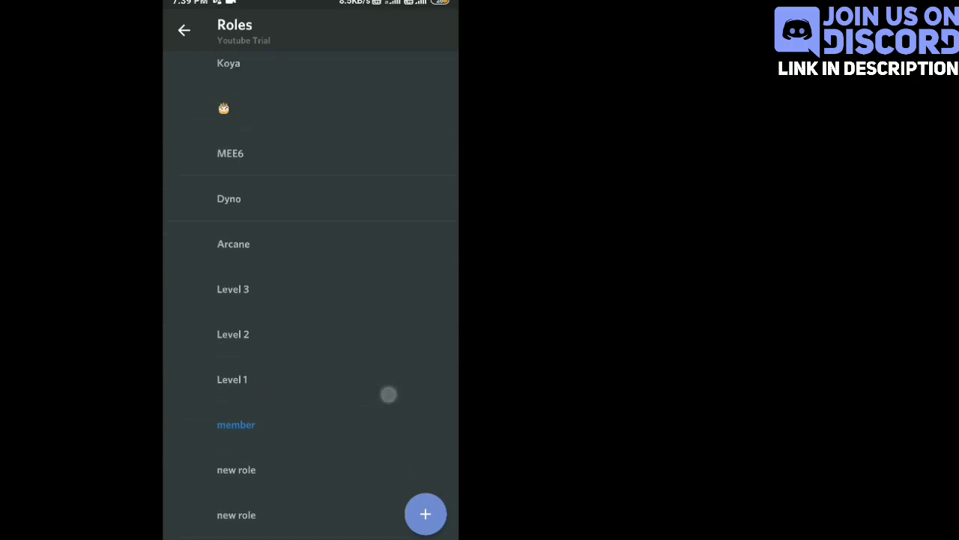
drag(387, 338, 392, 366)
- View the Level 3, Level 2 and Level 1 role settings in turn
click(383, 330)
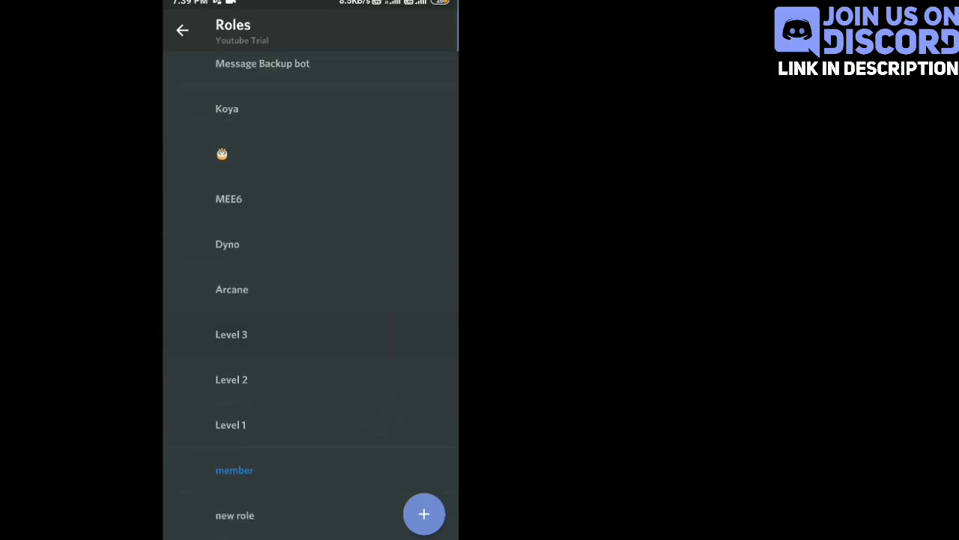
click(184, 30)
click(365, 378)
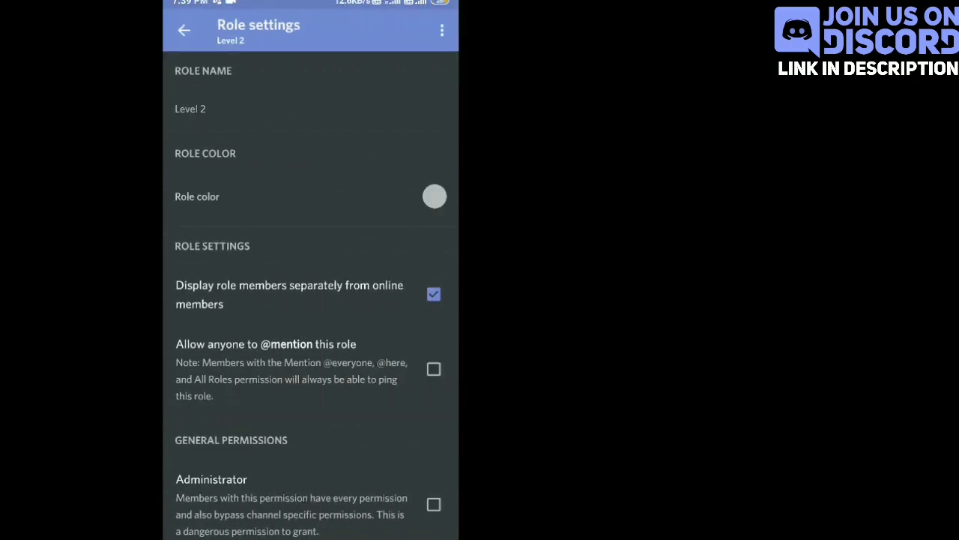
drag(455, 512, 312, 512)
click(365, 419)
drag(454, 512, 311, 513)
scroll(335, 411, up, 3)
scroll(390, 353, down, 5)
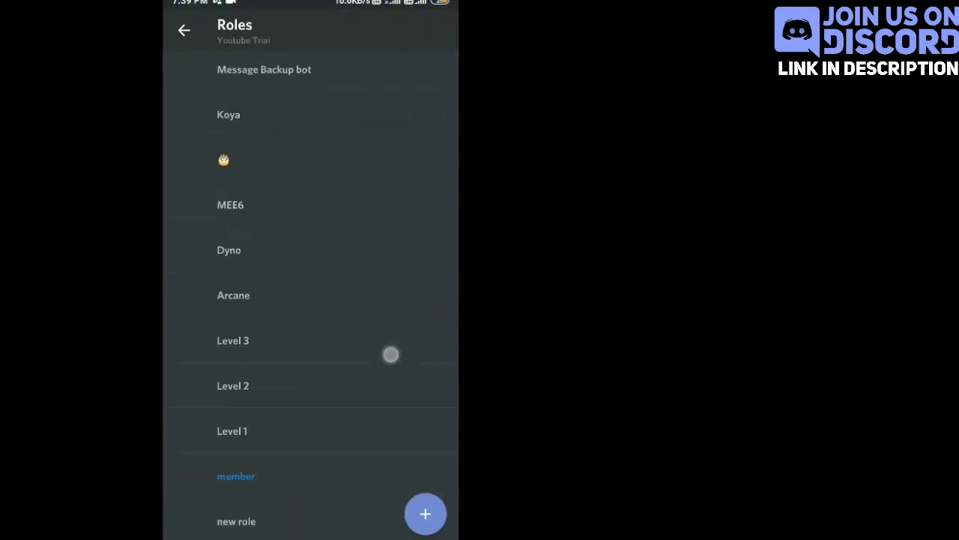
- Turn off 'Display role members separately from online members' for the Level 1 role
click(398, 319)
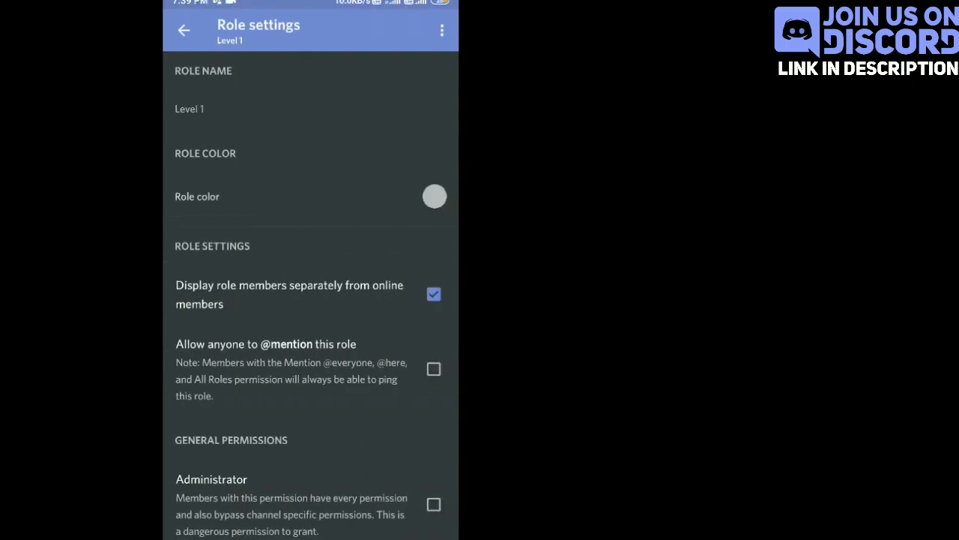
mouse_move(375, 358)
mouse_down()
mouse_move(356, 315)
mouse_move(368, 300)
mouse_up()
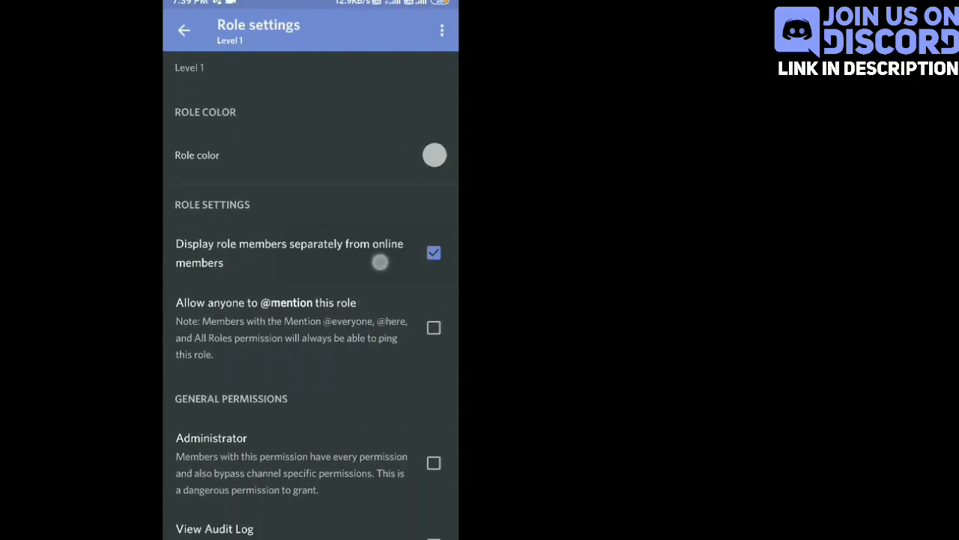
click(385, 252)
- Drag the AmariBot role above Level 3, Level 2 and Level 1 in the role order
click(380, 271)
key(Escape)
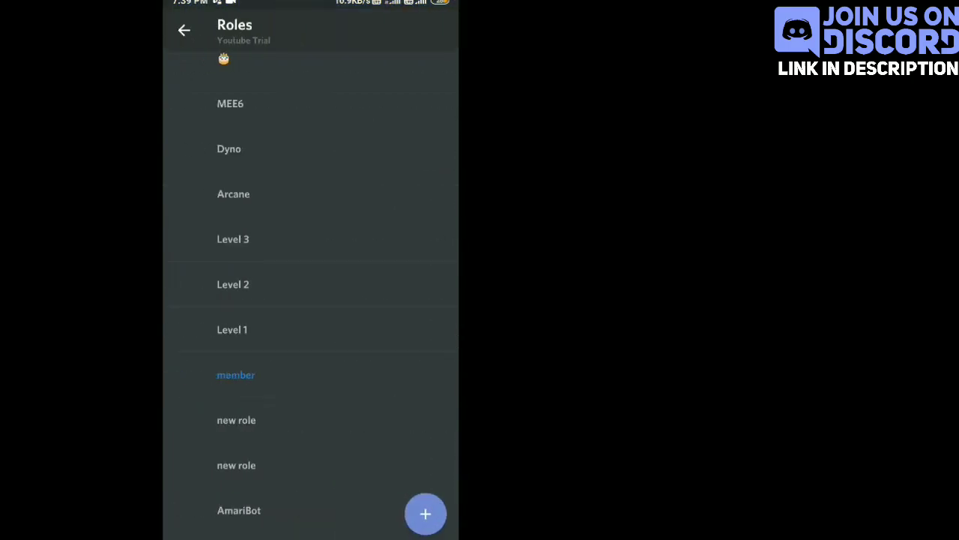
drag(373, 464, 372, 413)
mouse_move(372, 455)
mouse_down()
mouse_move(359, 211)
mouse_move(369, 171)
mouse_up()
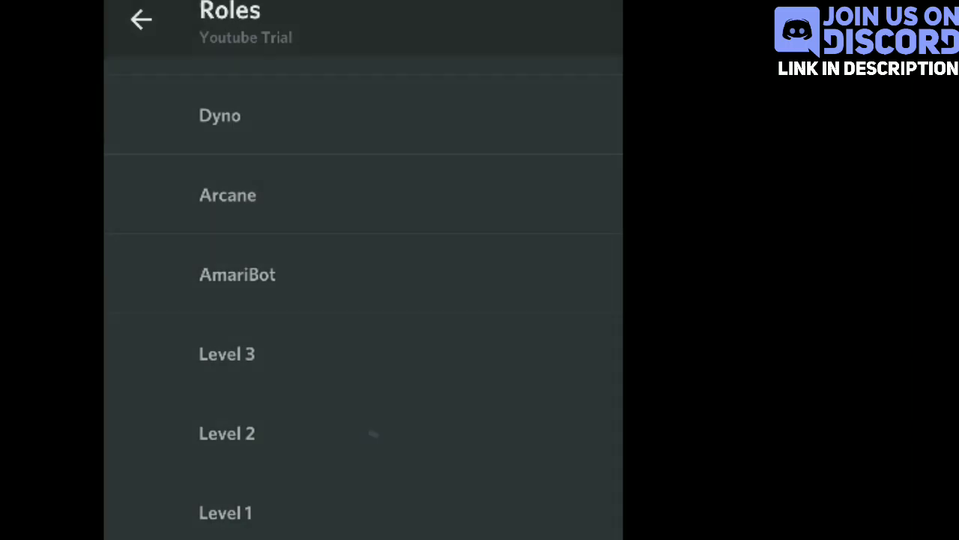
key(Escape)
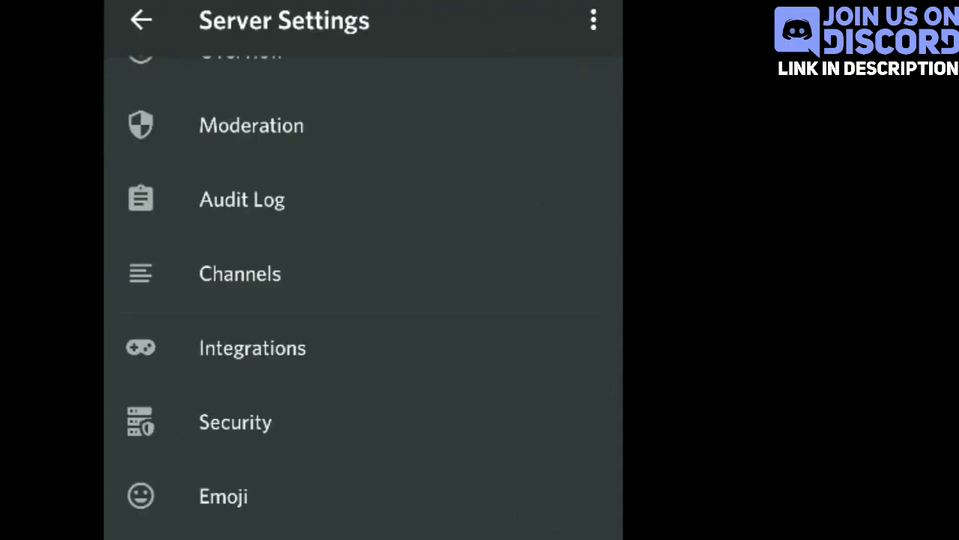
key(Escape)
key(Escape)
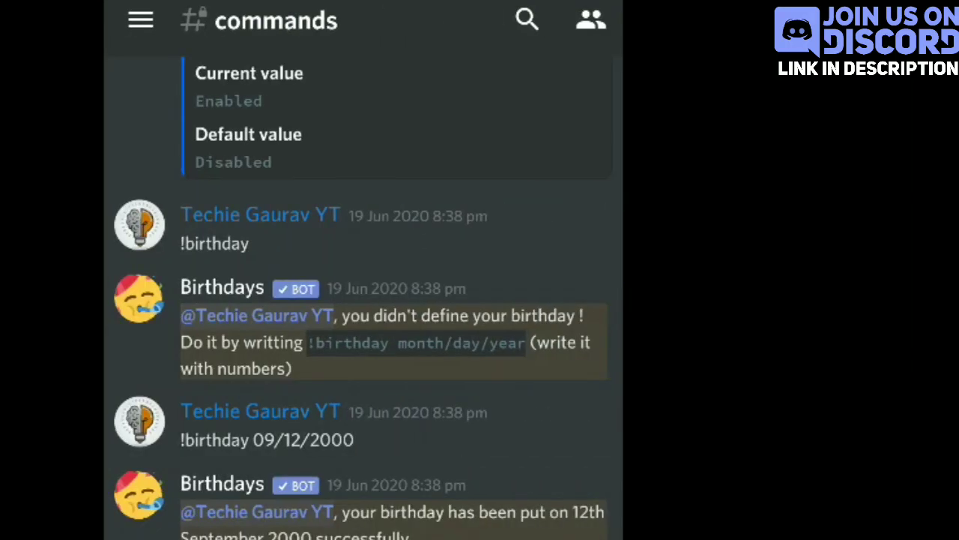
text(:)
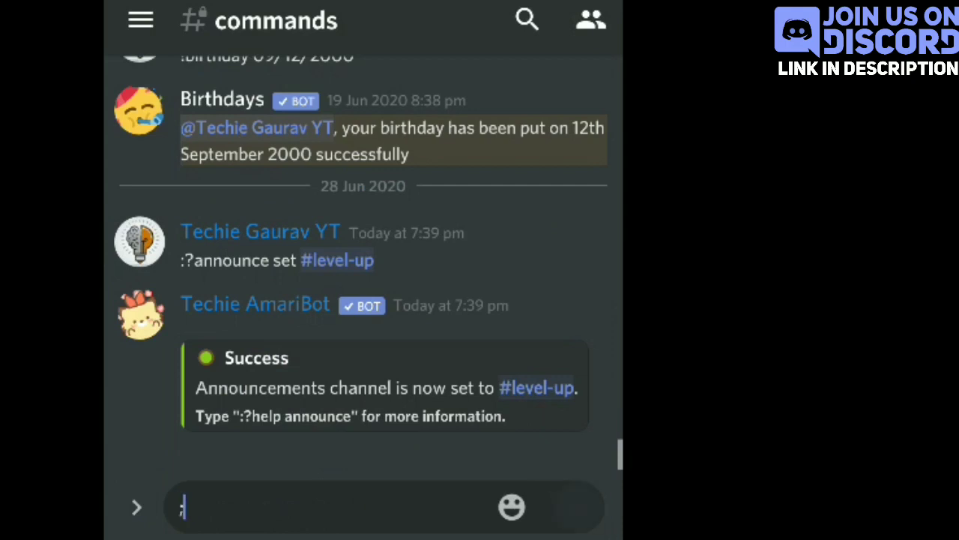
key(BackSpace)
text(:)
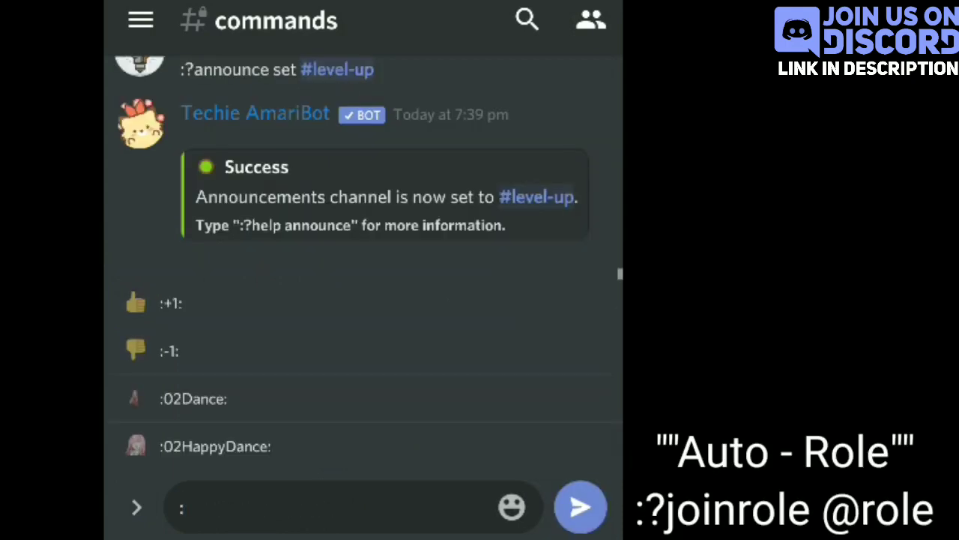
text(?joinrole )
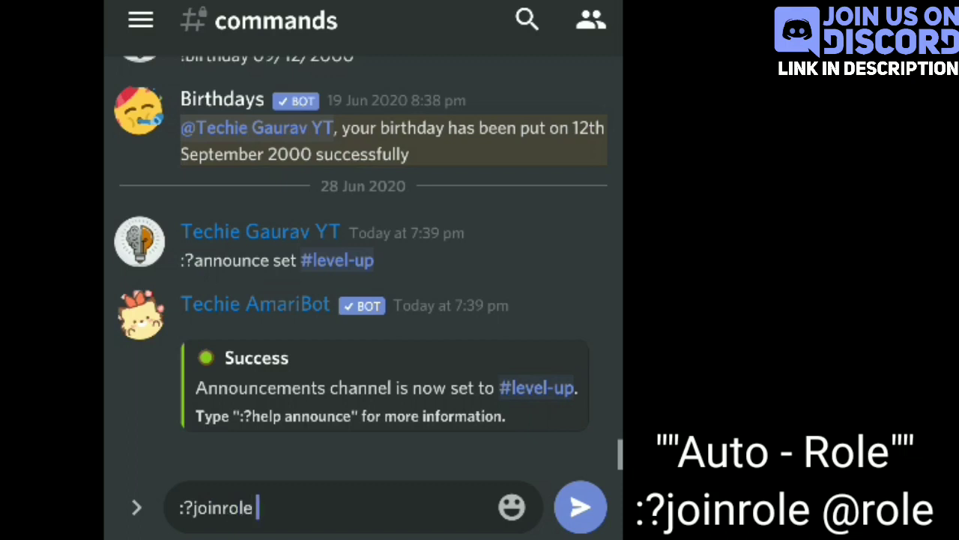
text(@)
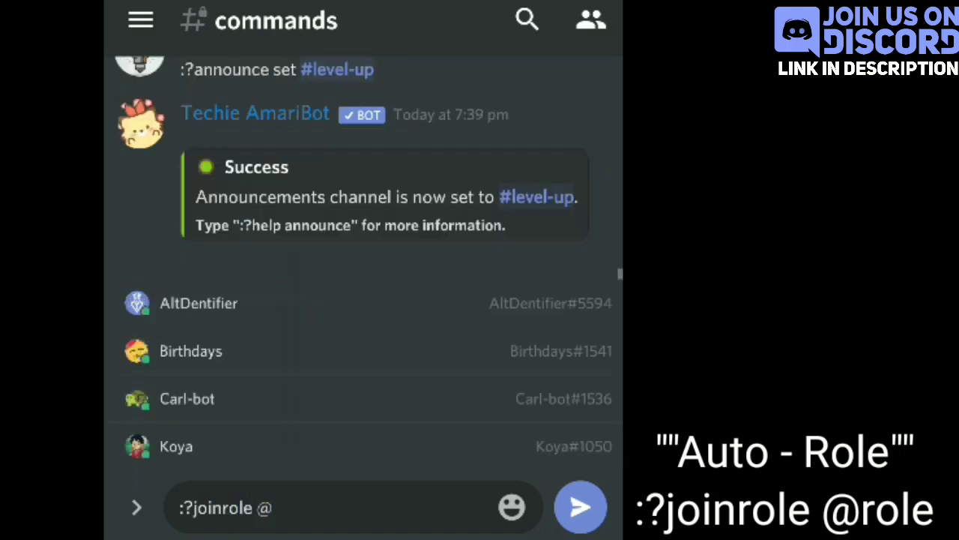
text(member)
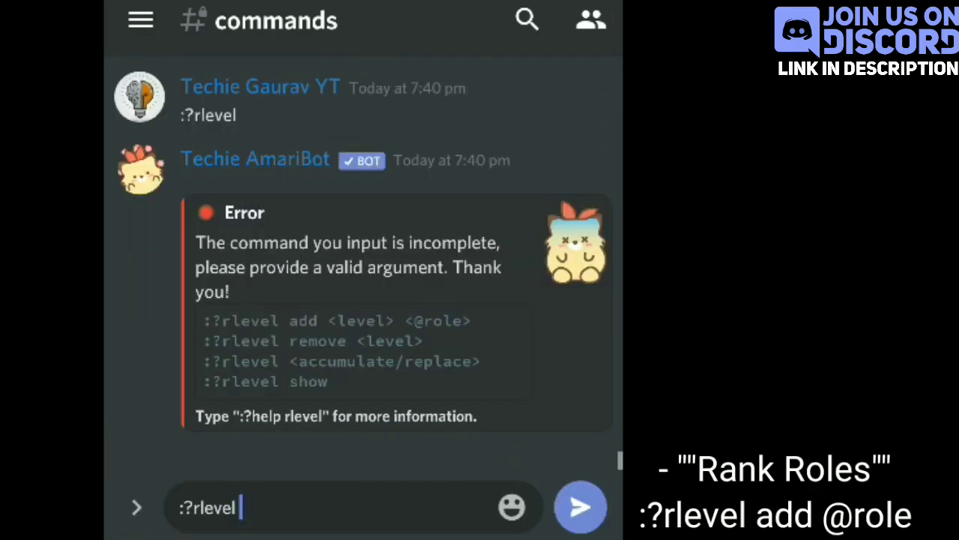
- Copy the rank-role command text and send it with the Level 1 role mentioned
click(214, 508)
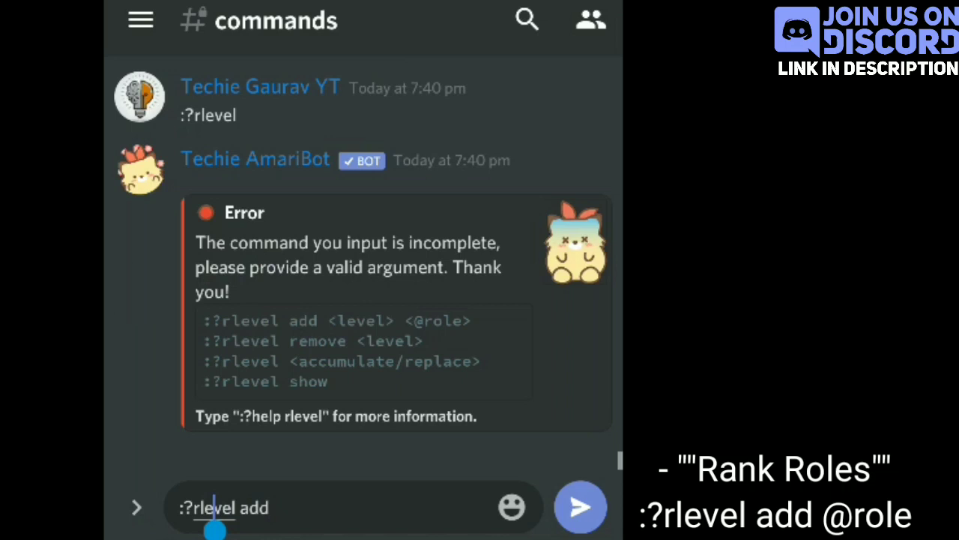
click(214, 527)
click(150, 422)
click(236, 422)
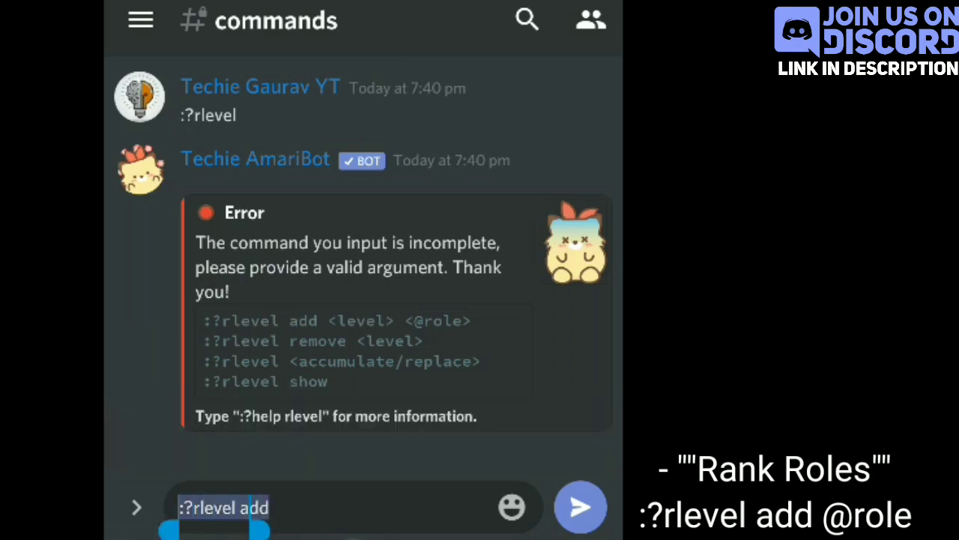
click(357, 422)
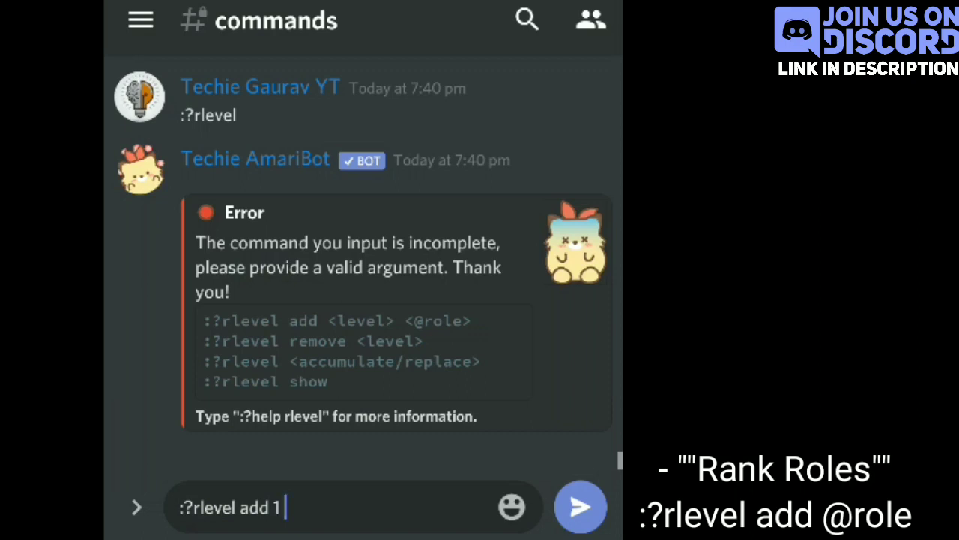
text(@level)
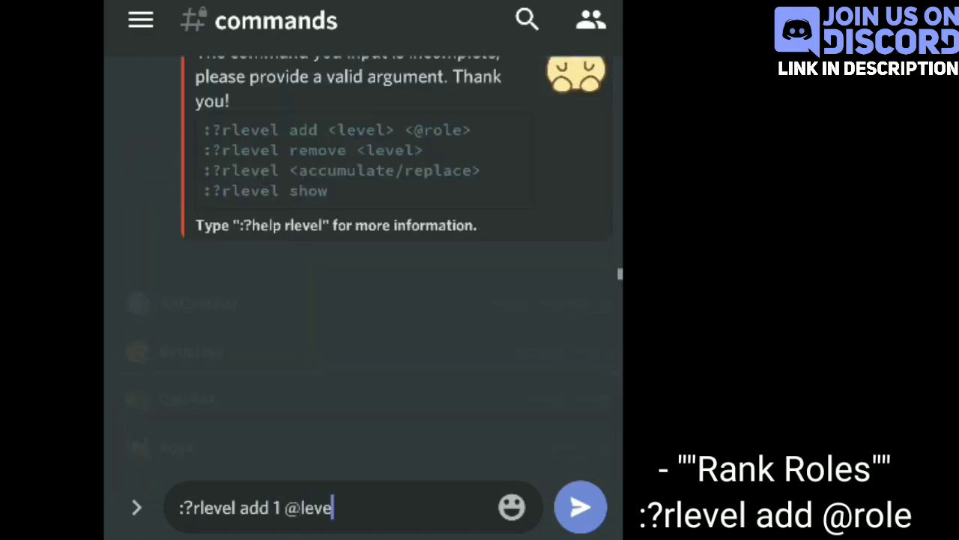
click(171, 353)
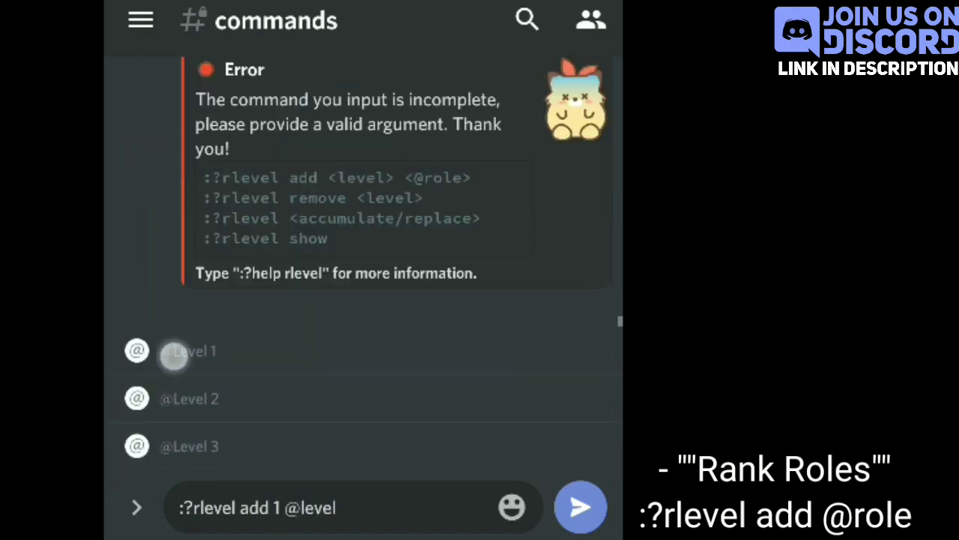
click(581, 507)
- Paste the rank-role command again and send it for the Level 2 role
click(418, 520)
click(152, 425)
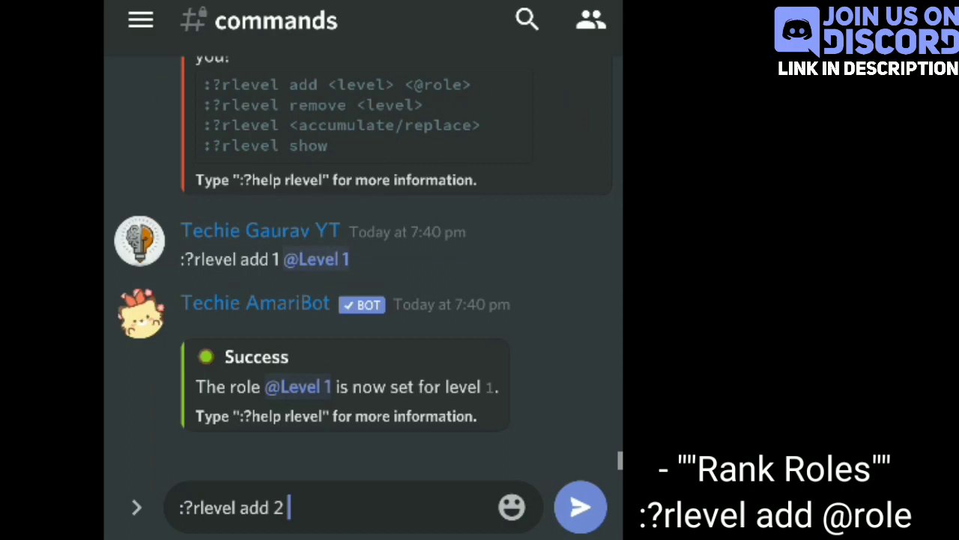
text(level)
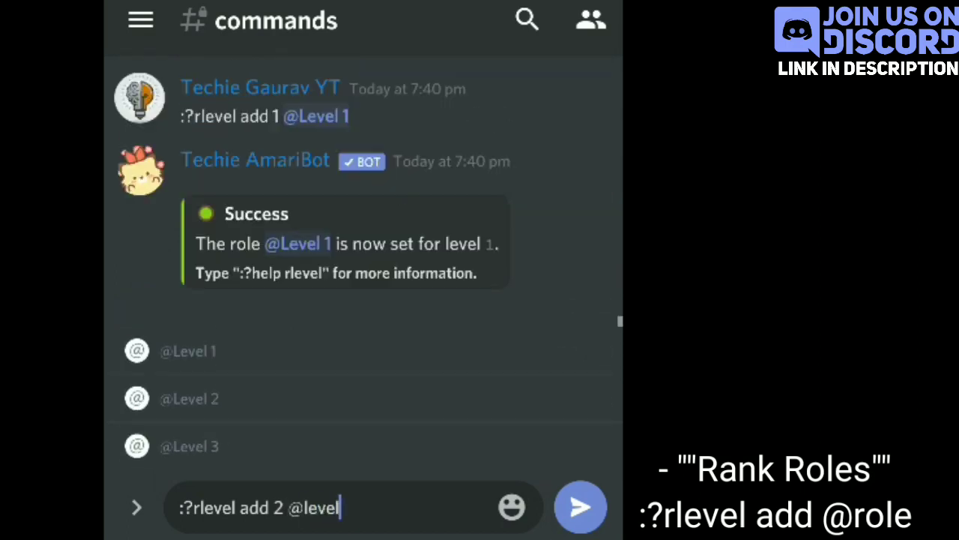
click(162, 407)
click(580, 507)
- Paste the command once more and mention the Level 3 role
click(412, 516)
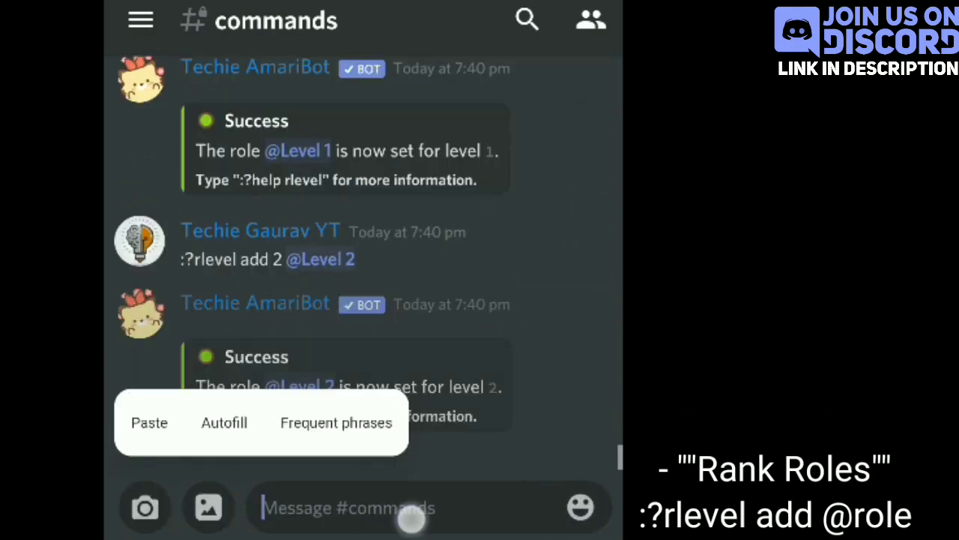
click(143, 424)
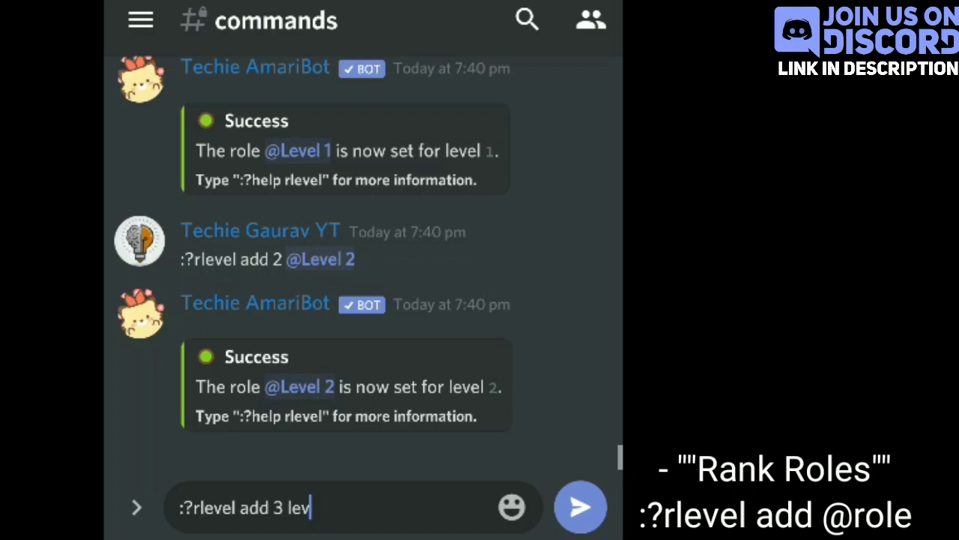
text(@l)
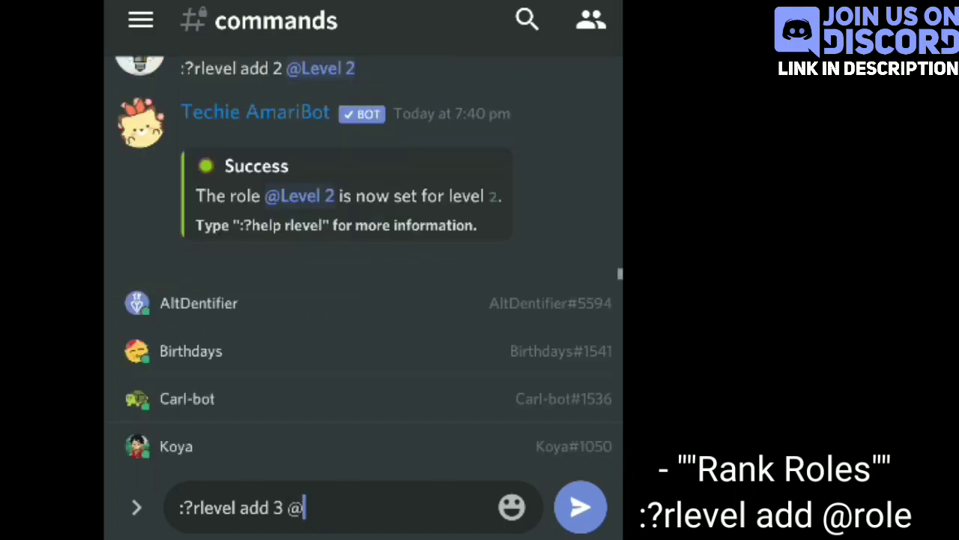
text(evel)
click(189, 446)
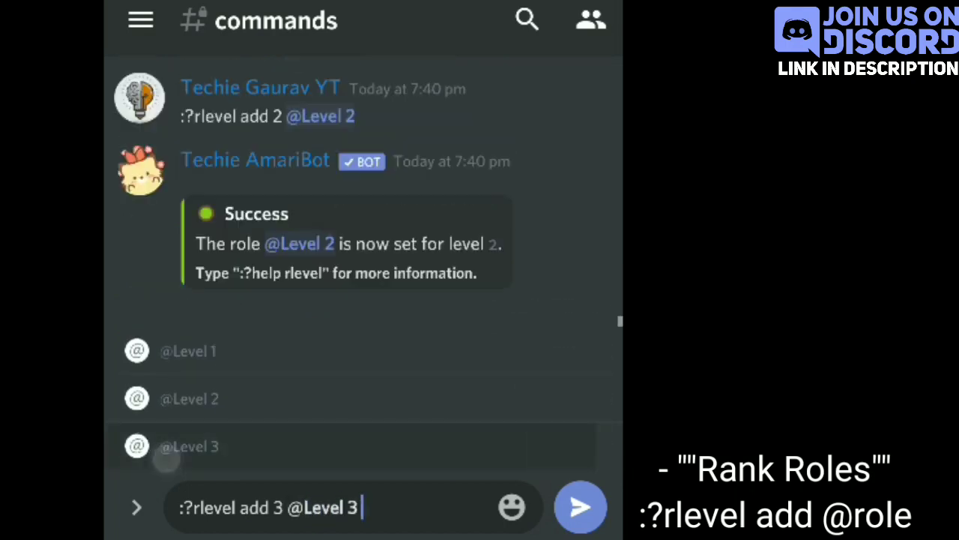
scroll(366, 294, up, 4)
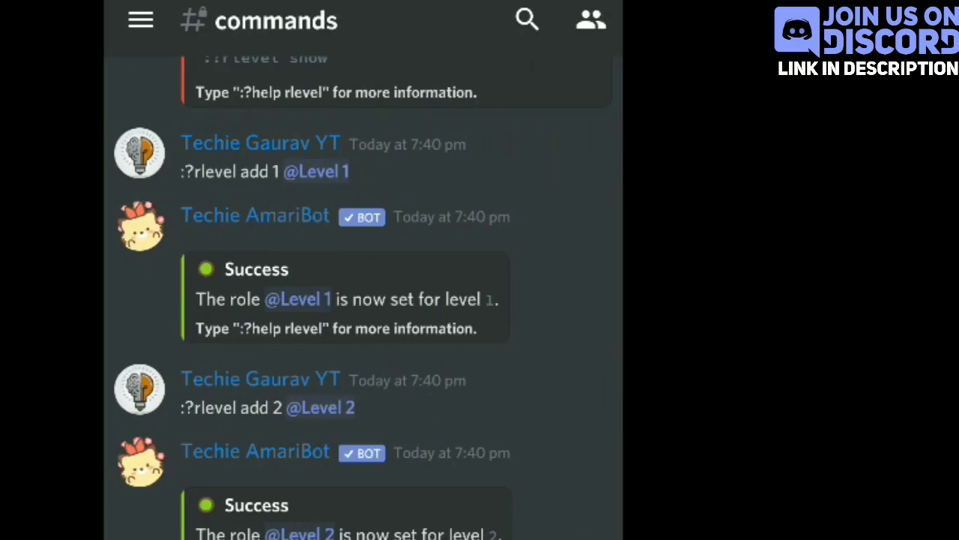
- Send ':?weekly on' in #commands and check AmariBot's confirmation
scroll(364, 299, down, 5)
click(347, 508)
text(:)
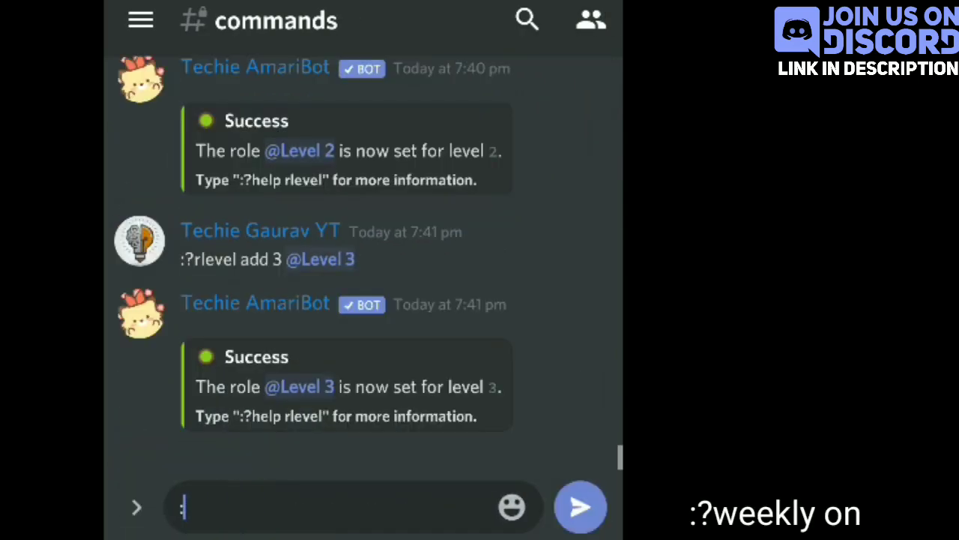
text(?weekl)
text(y on)
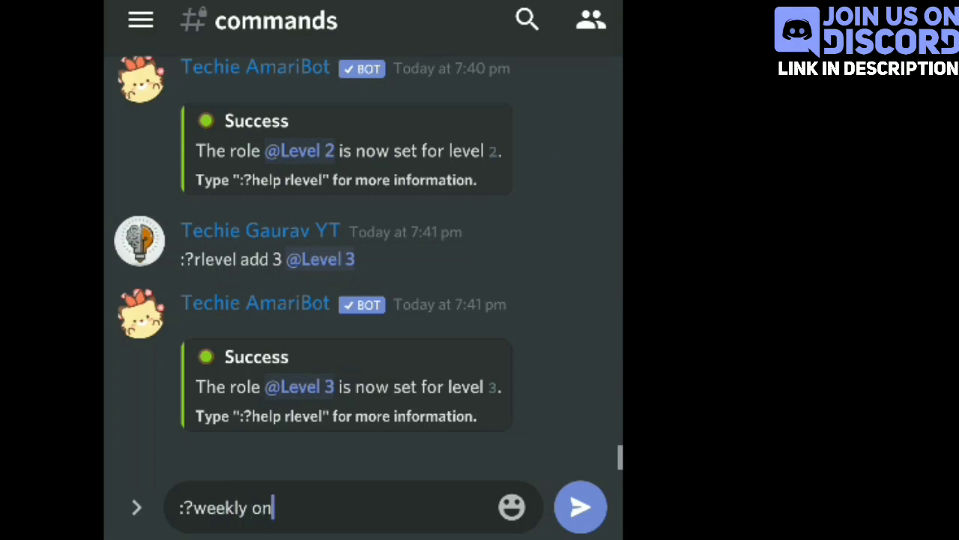
click(580, 506)
scroll(363, 300, up, 5)
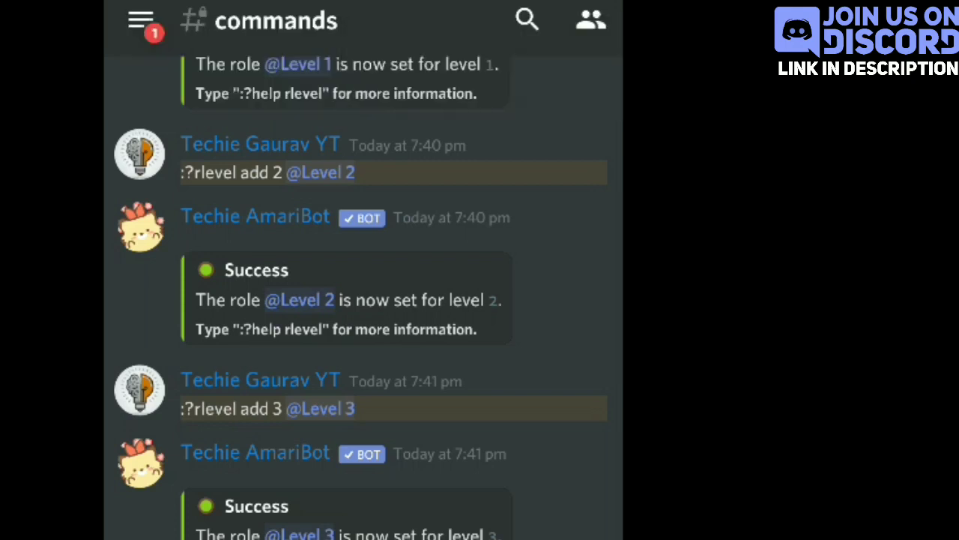
scroll(364, 299, down, 5)
- Send the short leaderboard command ':?lb' to AmariBot
click(348, 508)
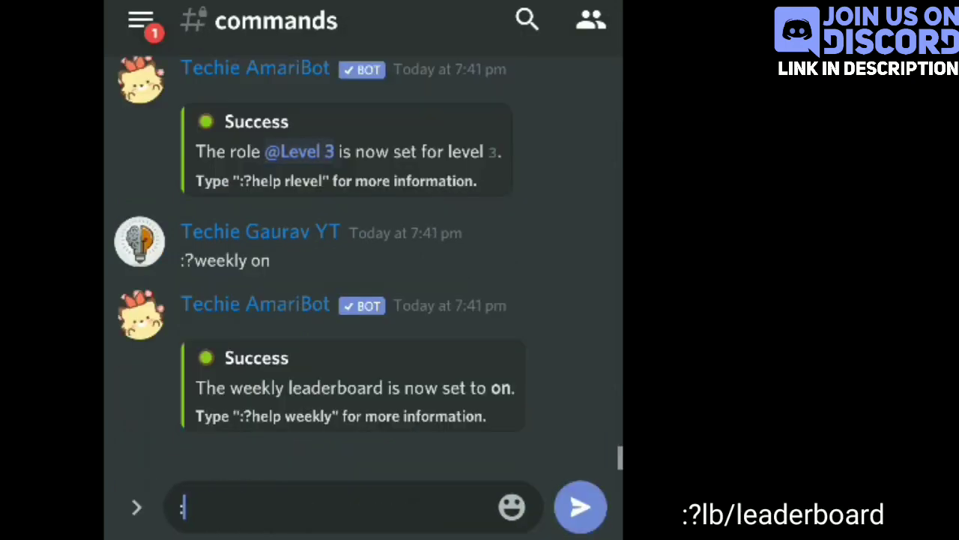
text(:?lb)
key(Return)
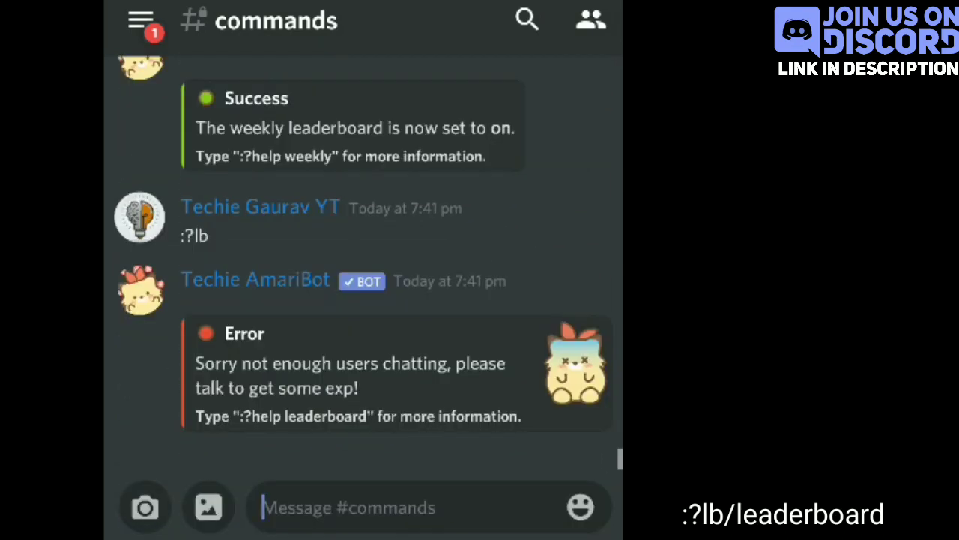
- Send ':?leaderboard' with the stray space removed; AmariBot replies that not enough users are chatting
click(349, 507)
text(:? leader)
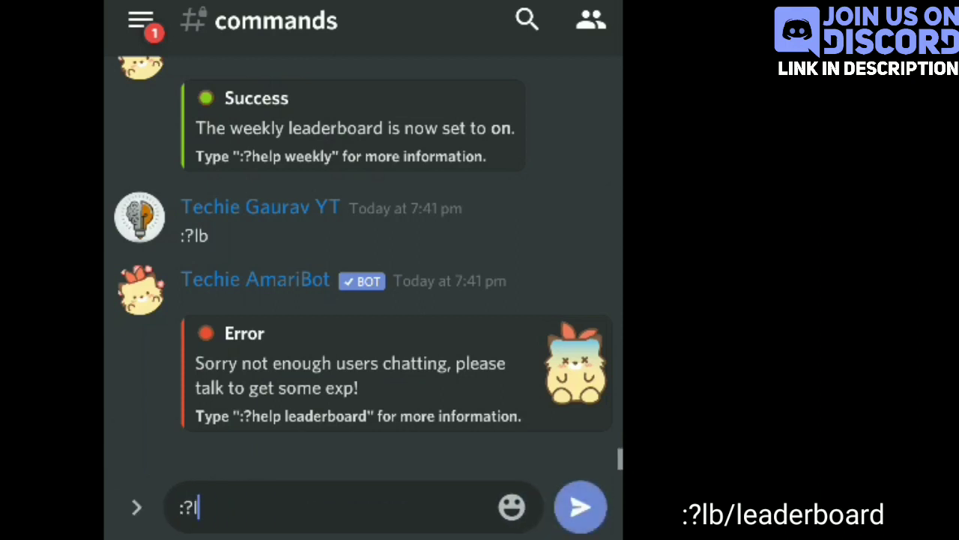
text(board)
click(200, 509)
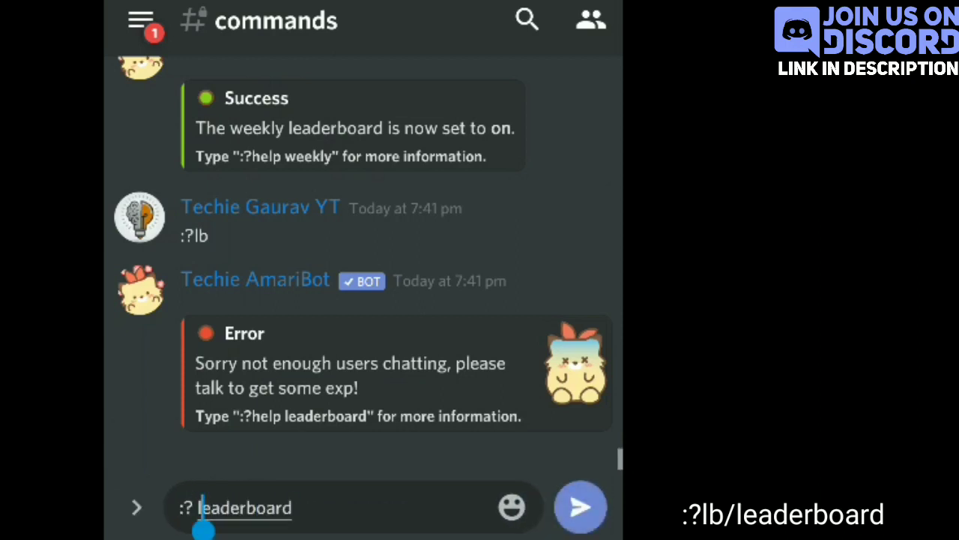
key(BackSpace)
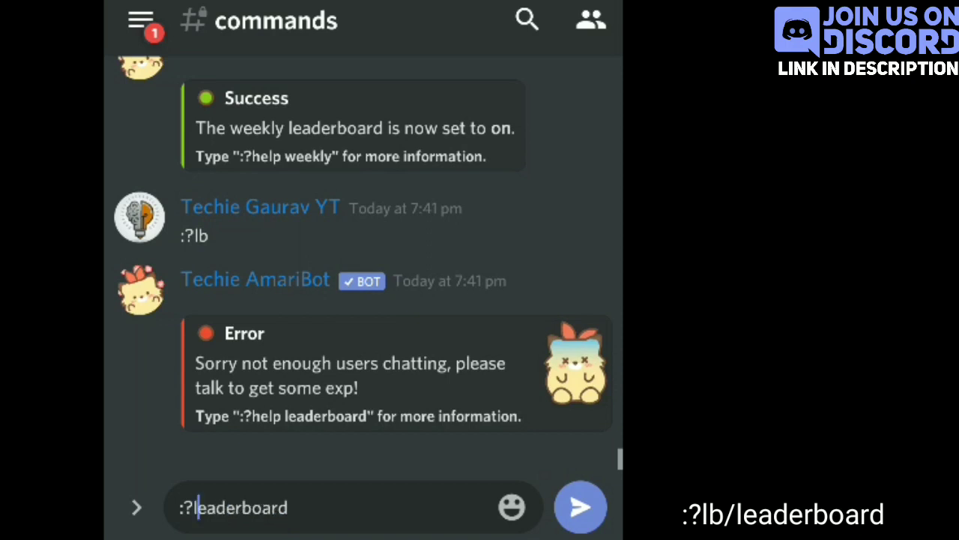
click(581, 507)
scroll(364, 285, up, 3)
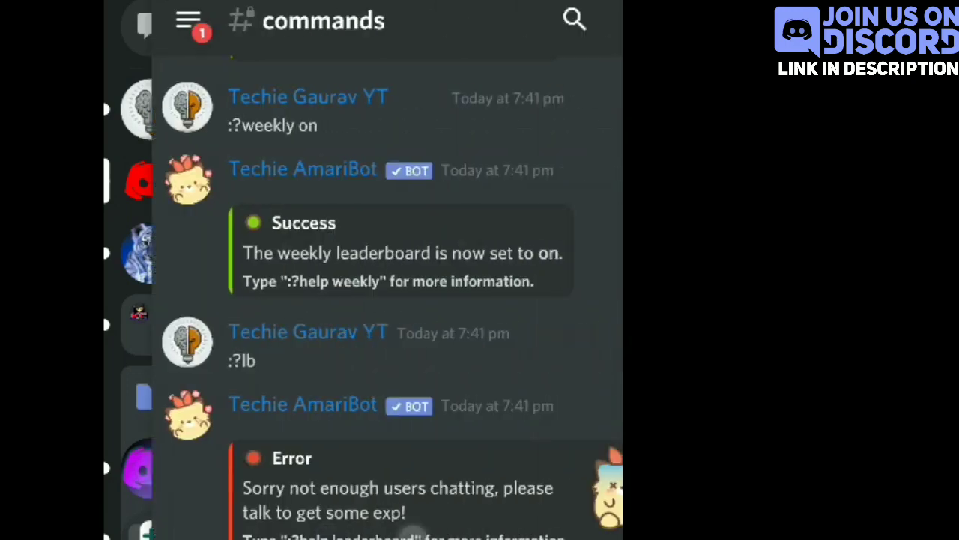
scroll(364, 285, down, 5)
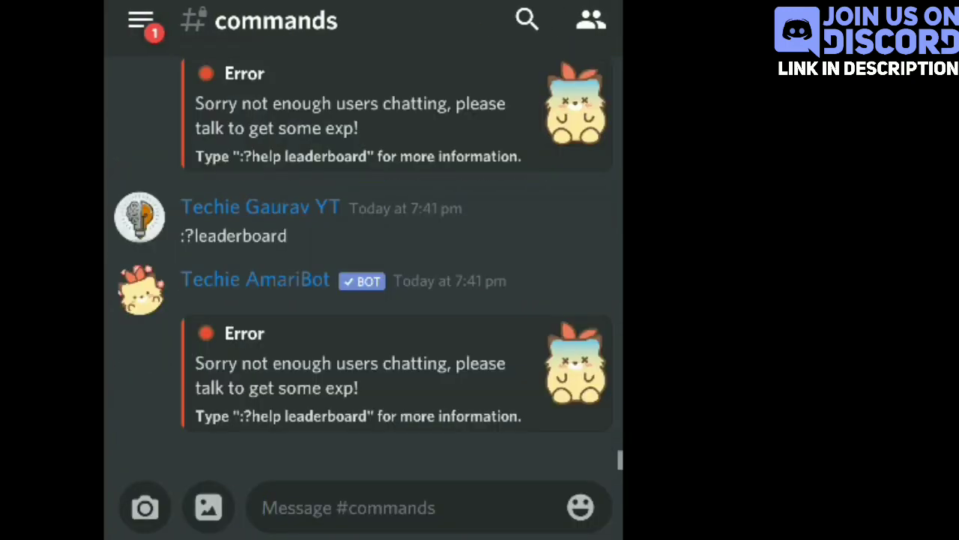
- Show AmariBot's rank card at level 0 with ':?rank', then start a new message with a colon
text(:)
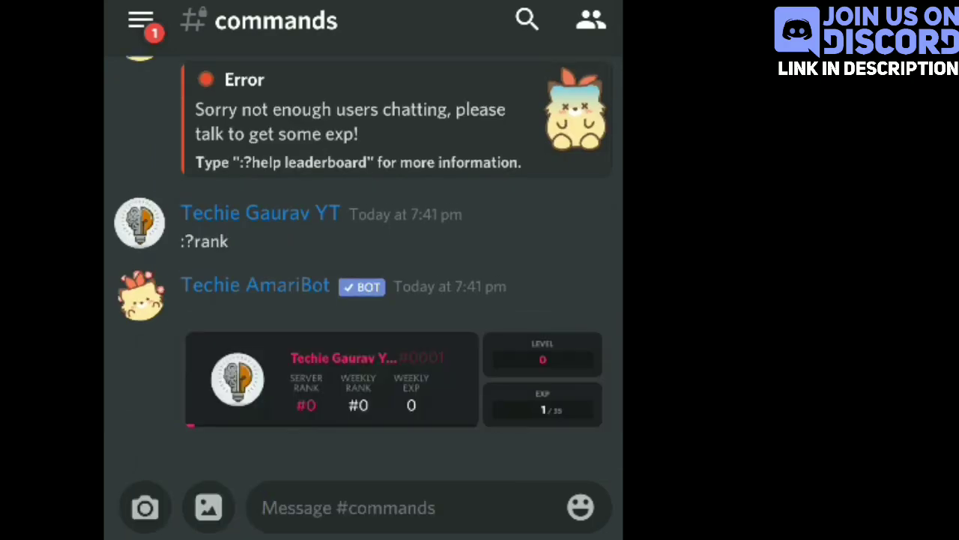
click(348, 508)
text(:m)
key(BackSpace)
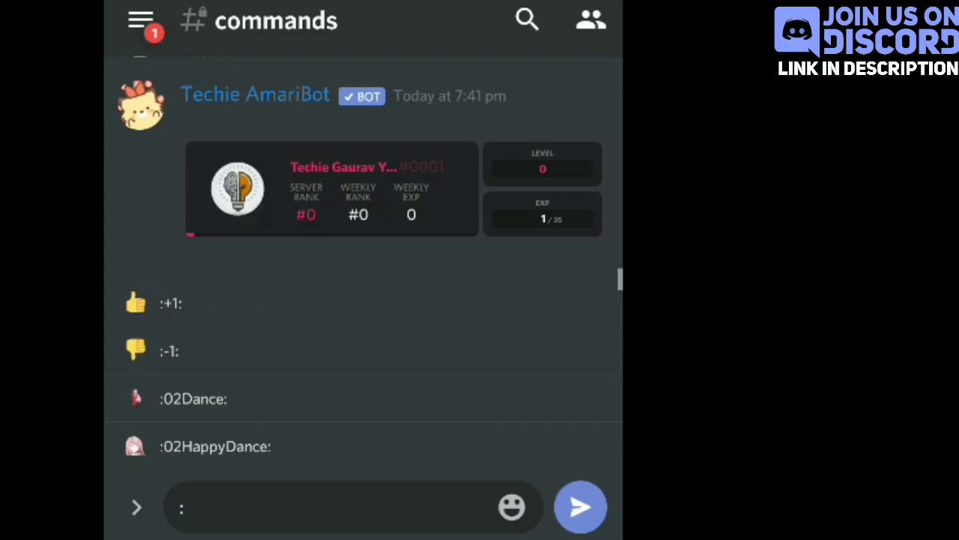
- Send ':?profile colour orange' and check that AmariBot confirms the orange profile colour
text(?profile)
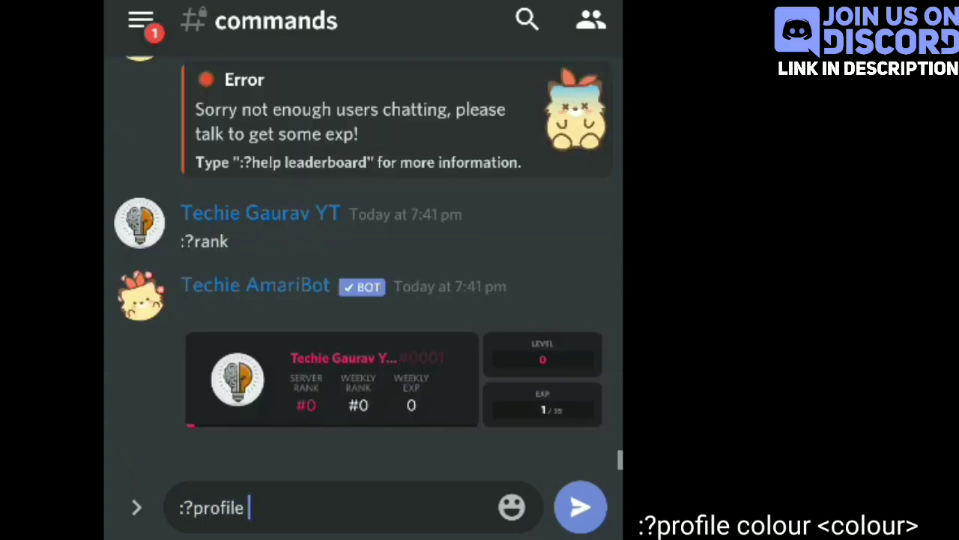
text(olour orange)
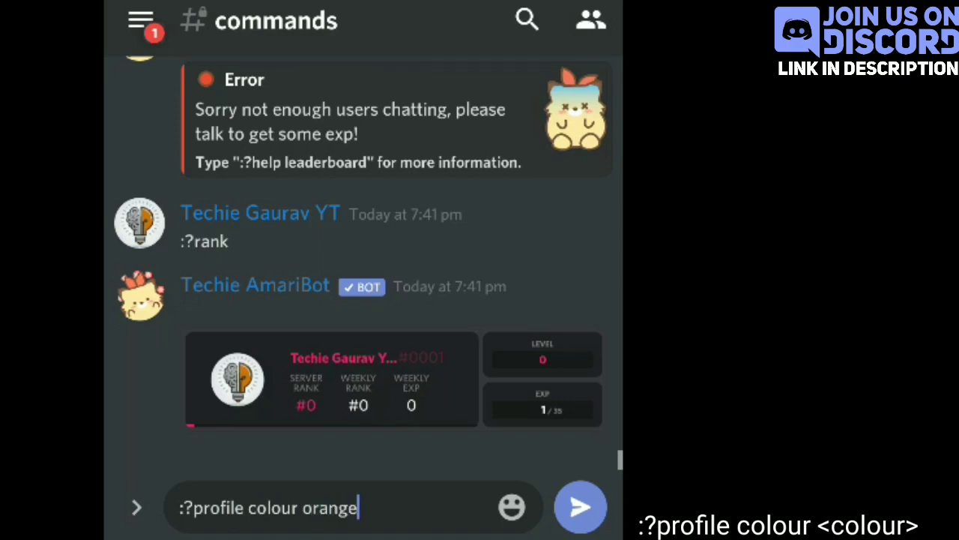
click(581, 508)
scroll(364, 299, up, 5)
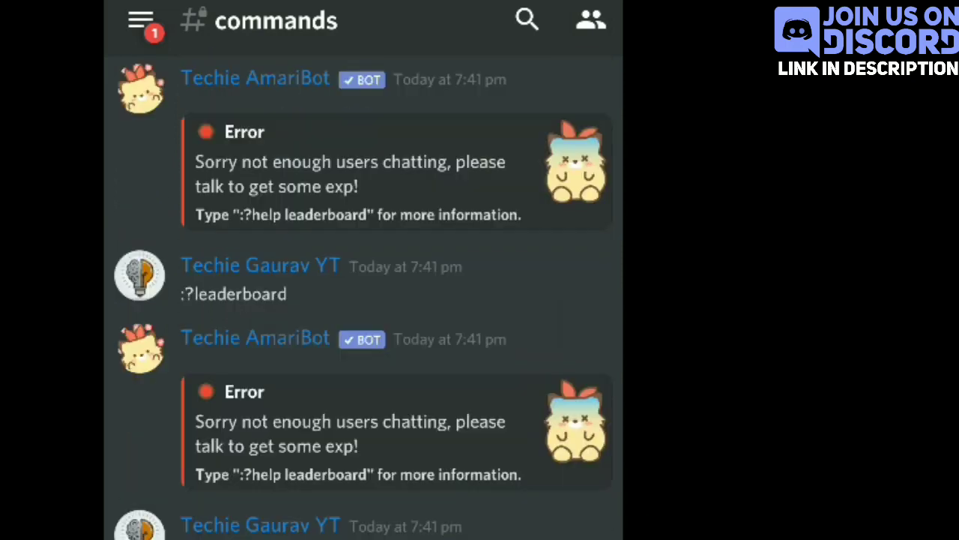
scroll(363, 300, down, 5)
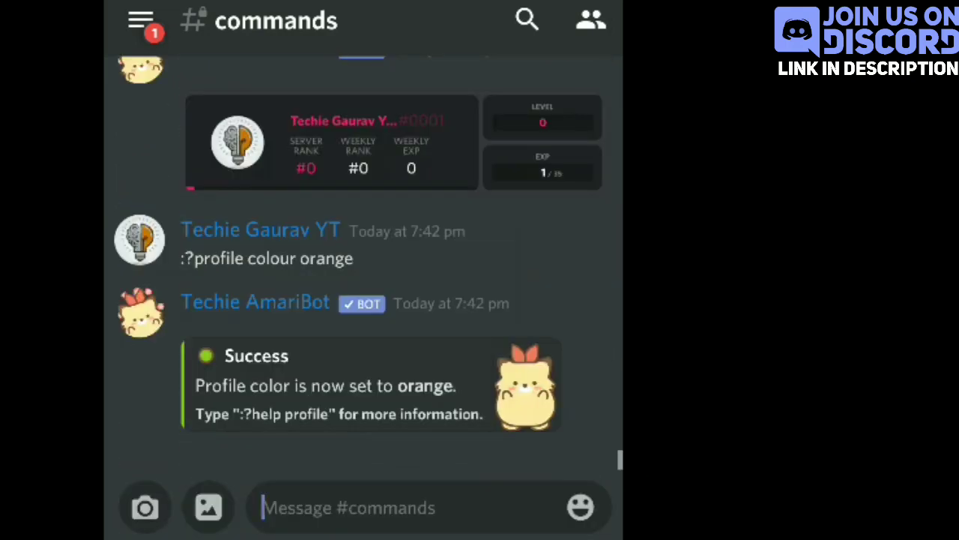
- Begin typing the next ':?' AmariBot command in #commands
text(:?ra)
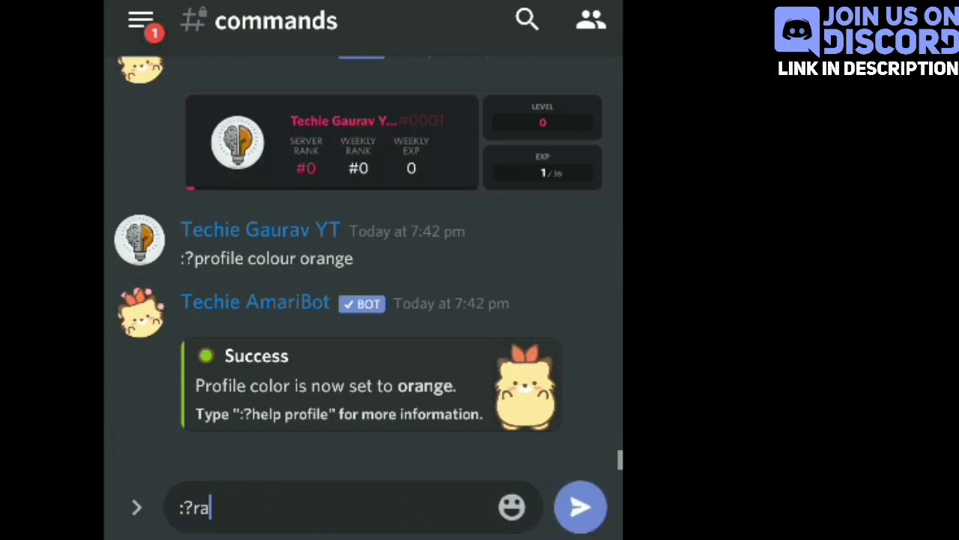